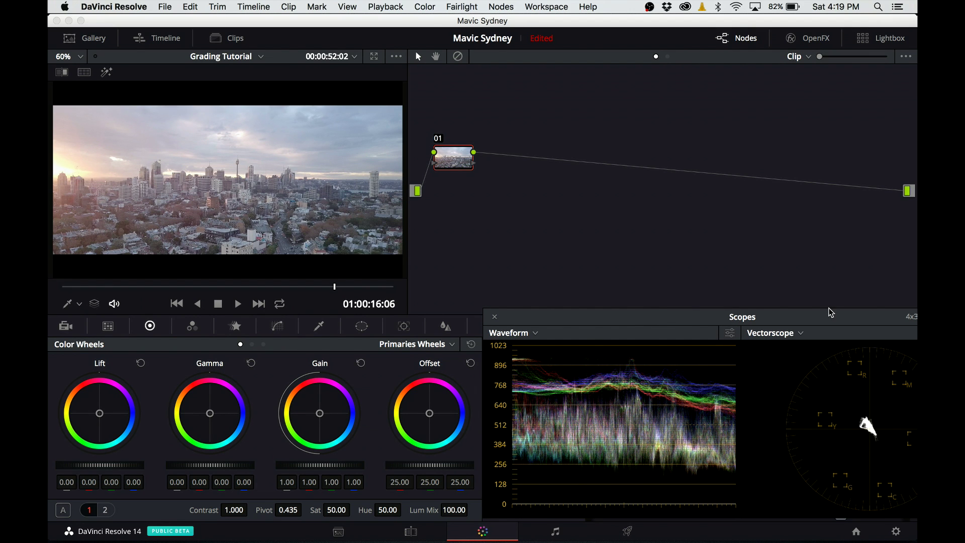
# - Nudge the Scopes window right and move node 01 to the centre of the node graph
pyautogui.moveTo(831, 312); pyautogui.dragTo(841, 318)
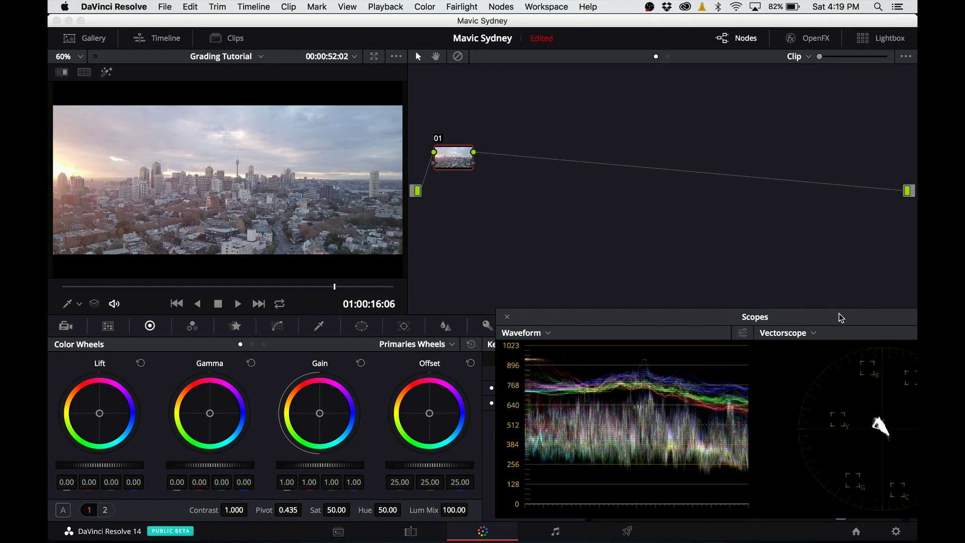
pyautogui.click(452, 166)
pyautogui.moveTo(452, 166); pyautogui.dragTo(660, 176)
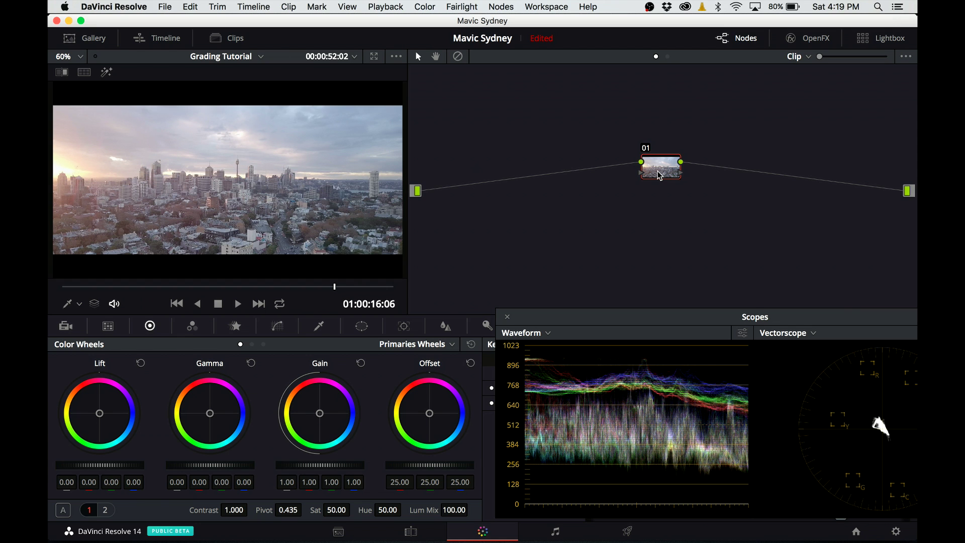
# - Apply the Rec709 Kodak 2383 D55 film-look 3D LUT to node 01 and nudge it right
pyautogui.rightClick(660, 175)
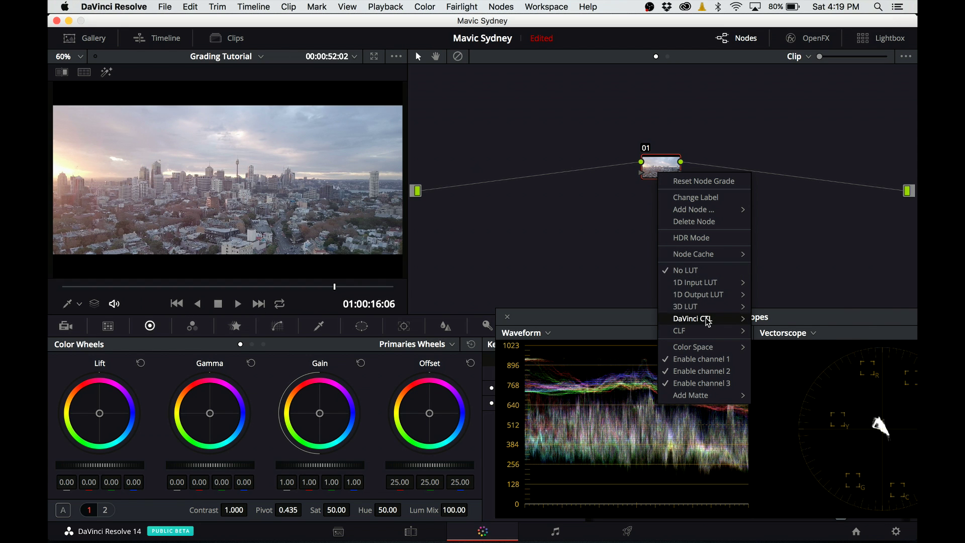
pyautogui.moveTo(707, 309)
pyautogui.moveTo(816, 350)
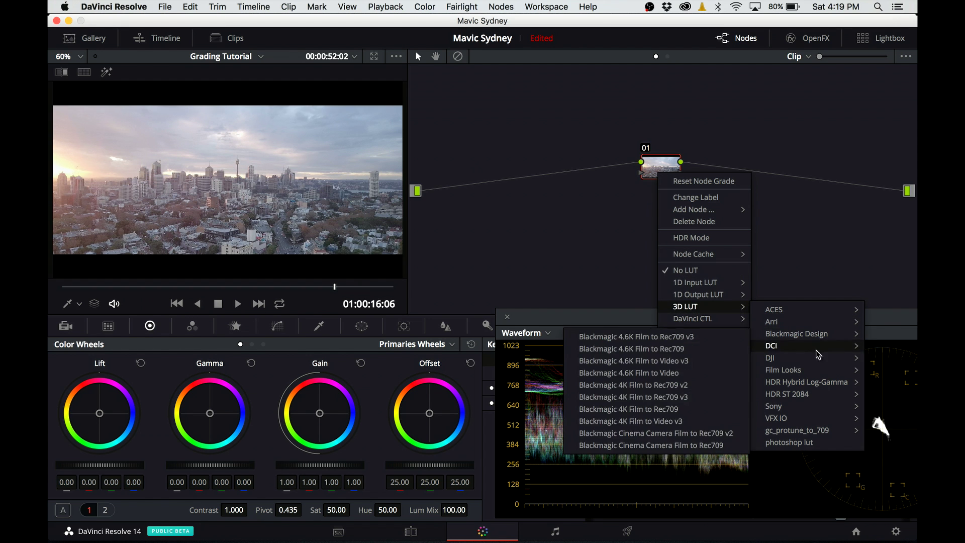
pyautogui.moveTo(800, 373)
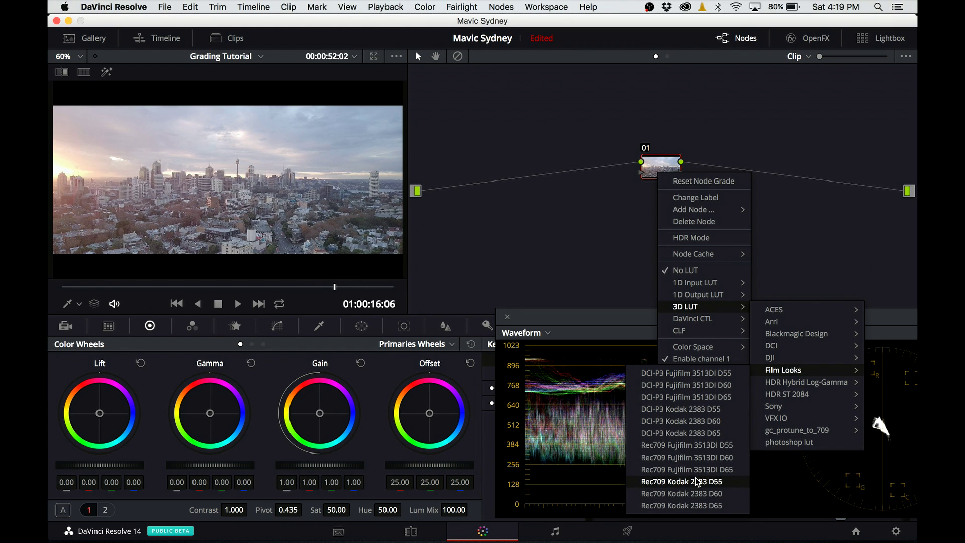
pyautogui.click(695, 482)
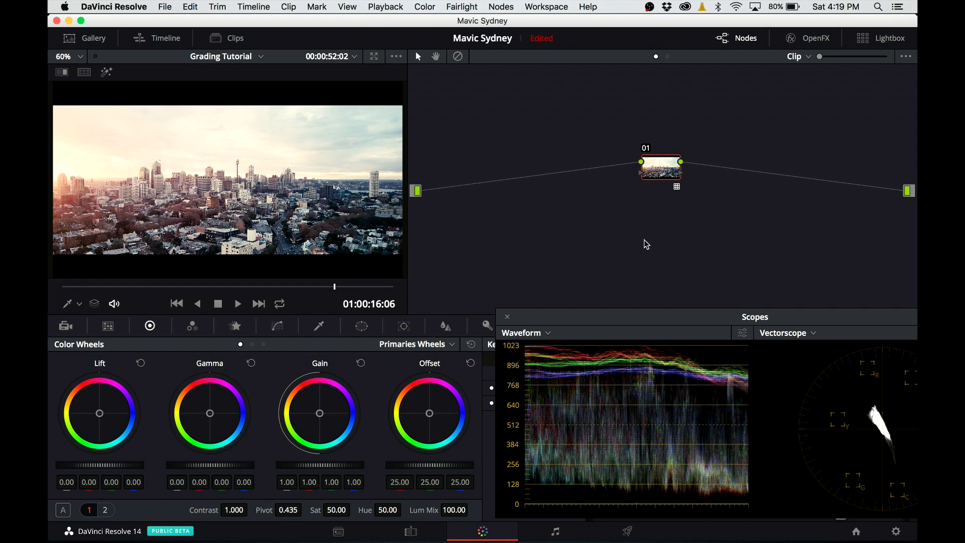
pyautogui.moveTo(662, 179); pyautogui.dragTo(693, 176)
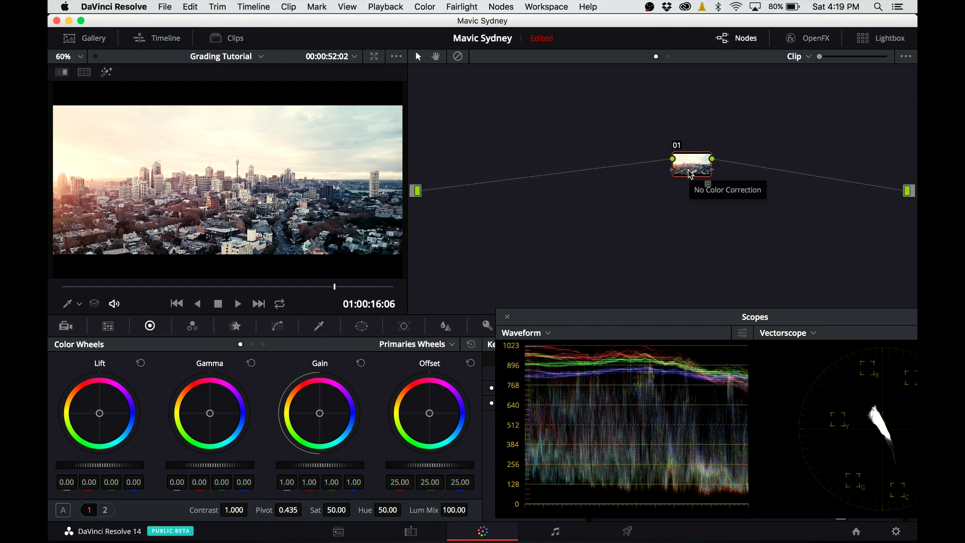
# - Label node 01 'LUT' and move it further right
pyautogui.rightClick(690, 174)
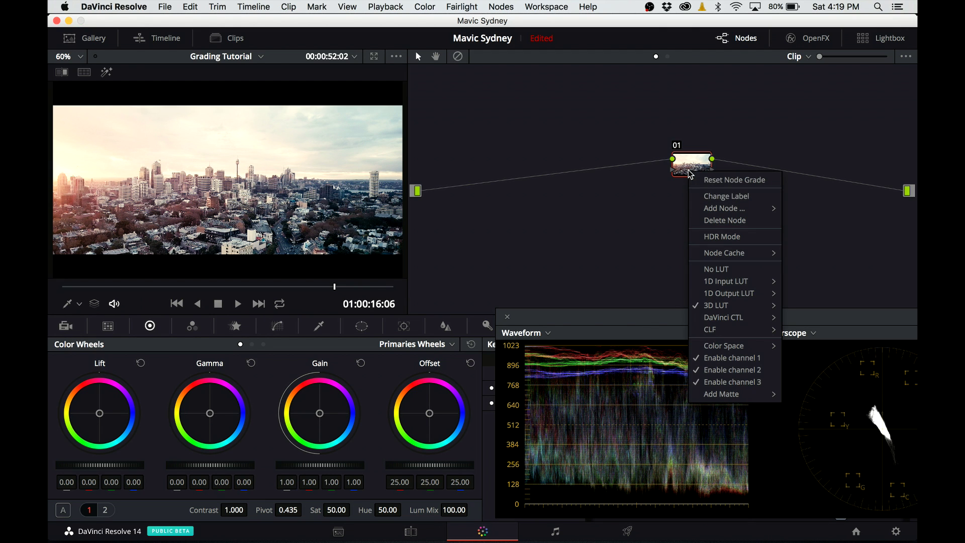
pyautogui.click(726, 197)
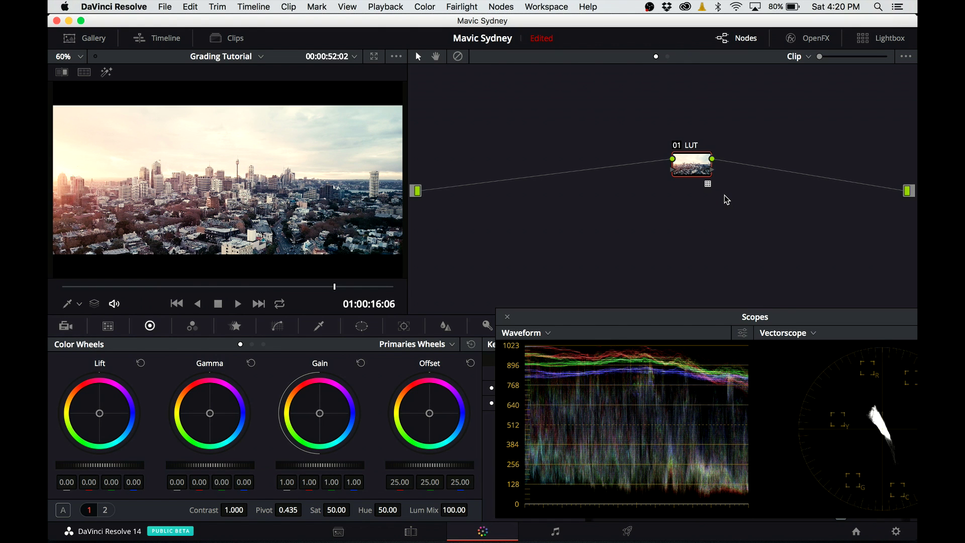
pyautogui.moveTo(696, 171); pyautogui.dragTo(744, 176)
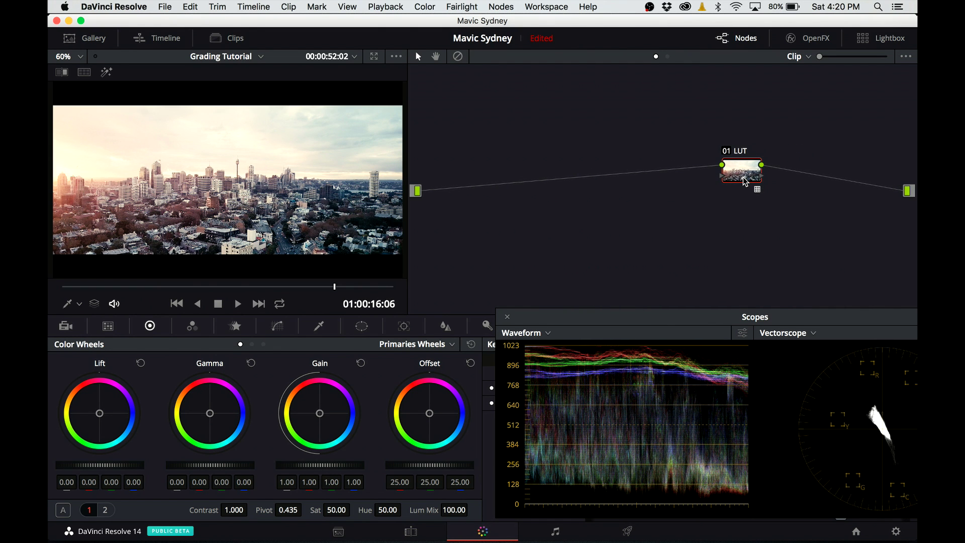
# - Add serial node 02 near the input and label it 'CONT'
pyautogui.hotkey('alt', 's')
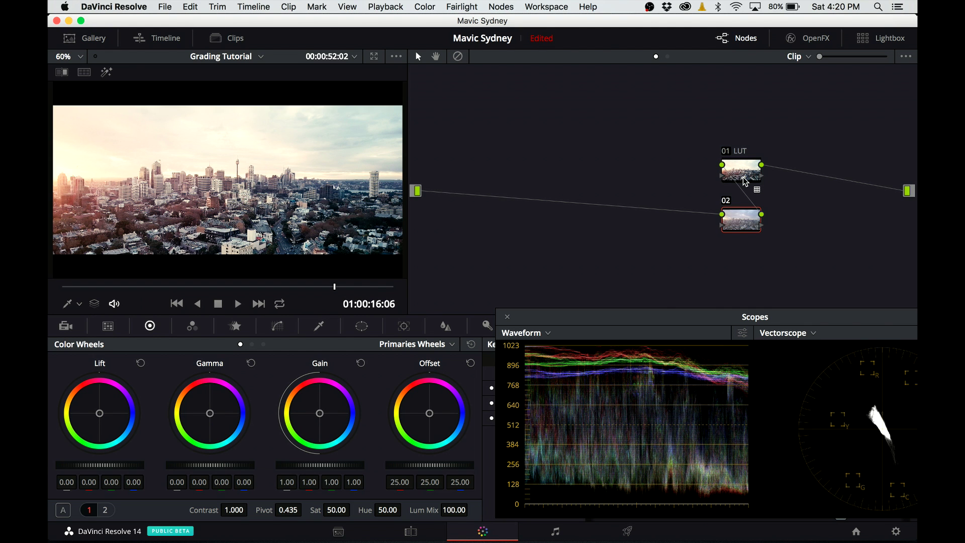
pyautogui.moveTo(737, 225); pyautogui.dragTo(437, 160)
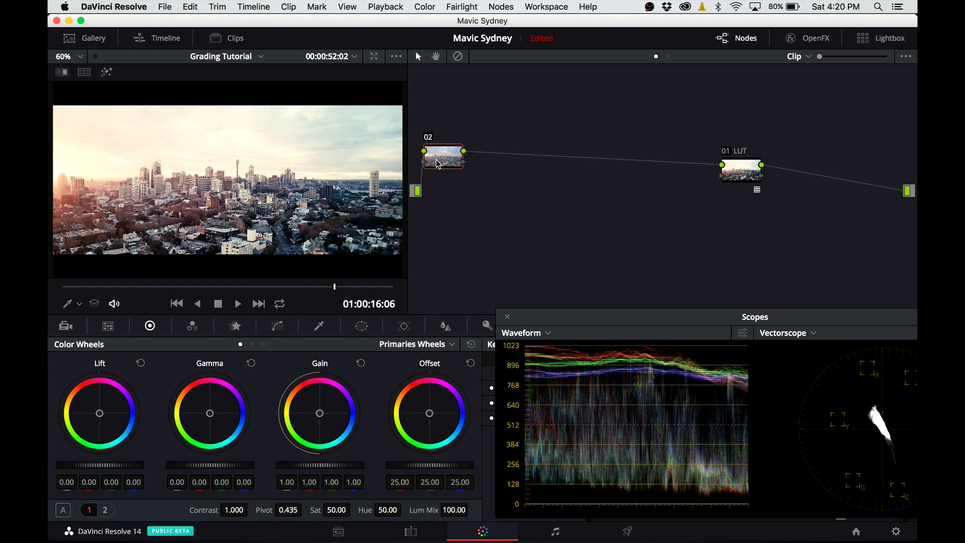
pyautogui.rightClick(437, 162)
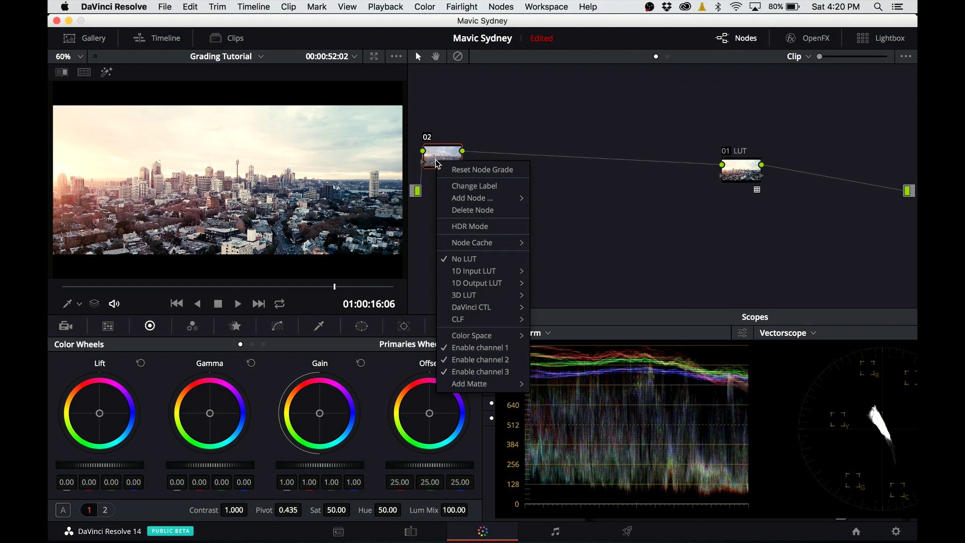
pyautogui.click(468, 186)
pyautogui.write('CONT')
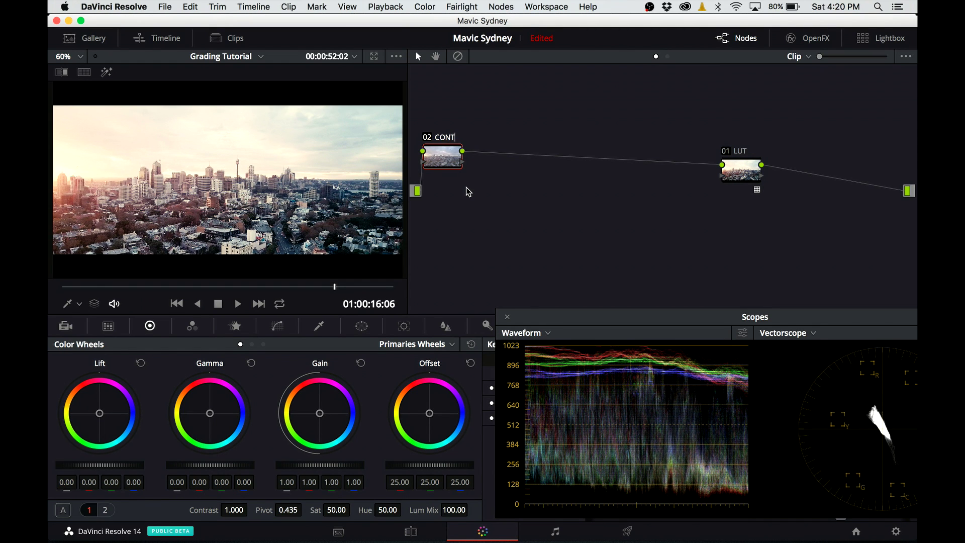
pyautogui.press('Return')
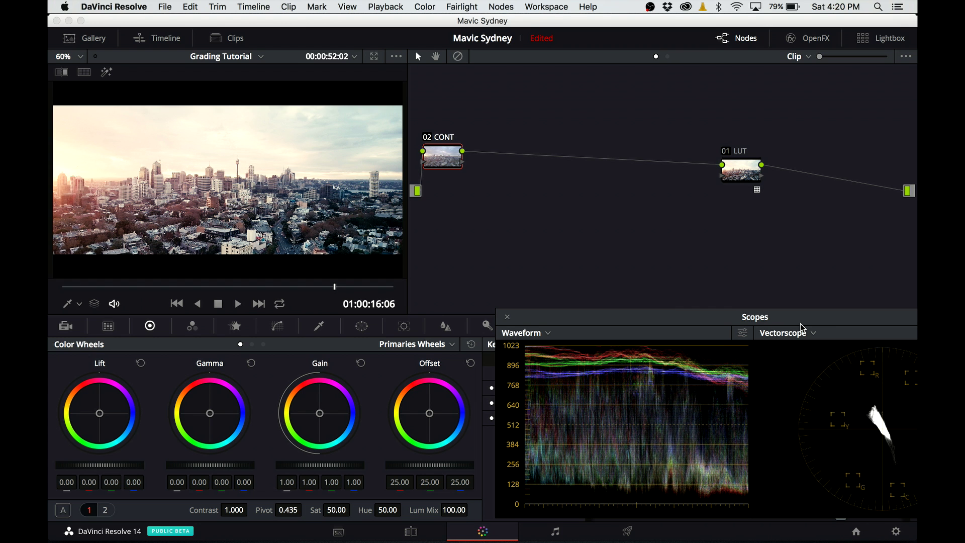
# - On CONT, lower the white point, lift the black point and add shadow and highlight points for an S-curve
pyautogui.moveTo(800, 324); pyautogui.dragTo(790, 326)
pyautogui.click(278, 326)
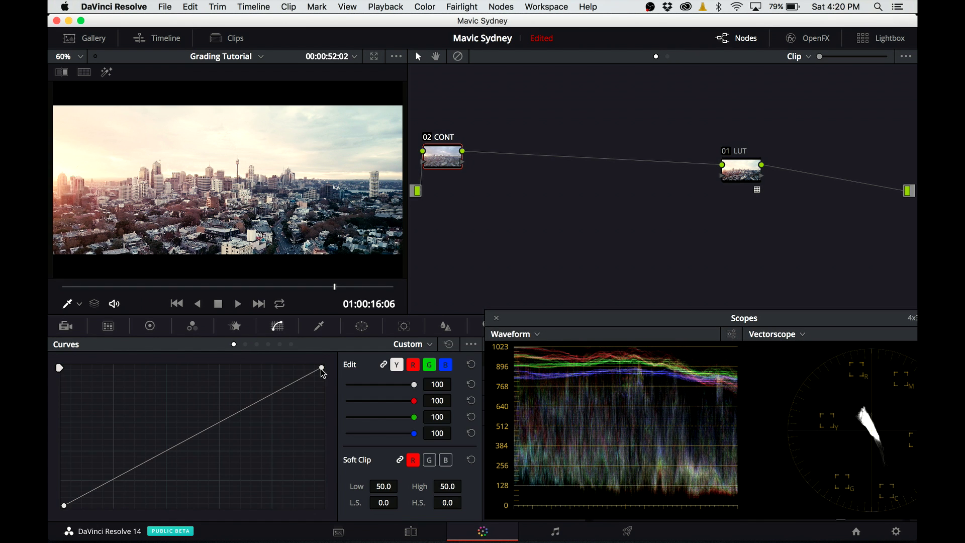
pyautogui.moveTo(322, 368); pyautogui.dragTo(323, 392)
pyautogui.moveTo(62, 511); pyautogui.dragTo(57, 488)
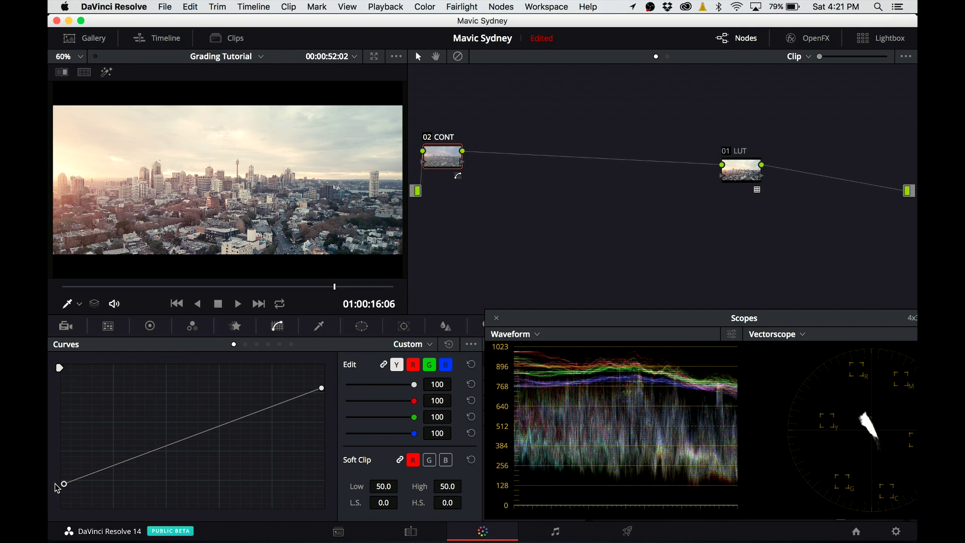
pyautogui.moveTo(120, 463); pyautogui.dragTo(120, 468)
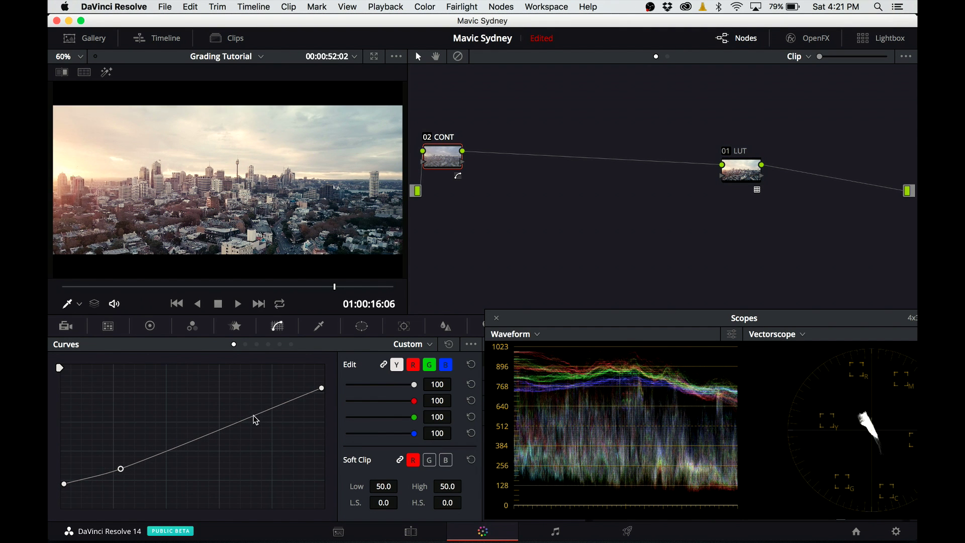
pyautogui.moveTo(254, 416); pyautogui.dragTo(257, 405)
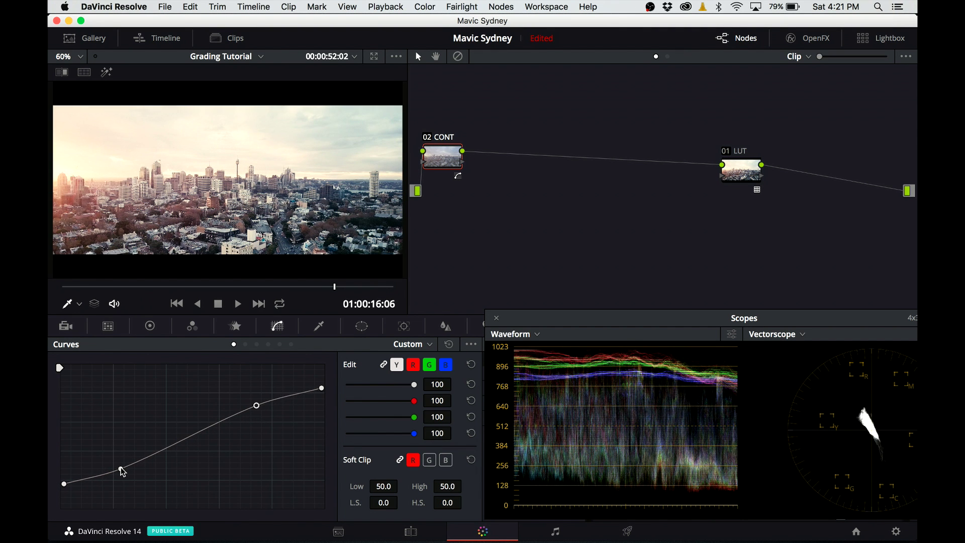
pyautogui.moveTo(120, 470); pyautogui.dragTo(127, 470)
# - Toggle CONT off and on to compare, then lift blacks further and lower the highlight point
pyautogui.click(446, 140)
pyautogui.click(445, 140)
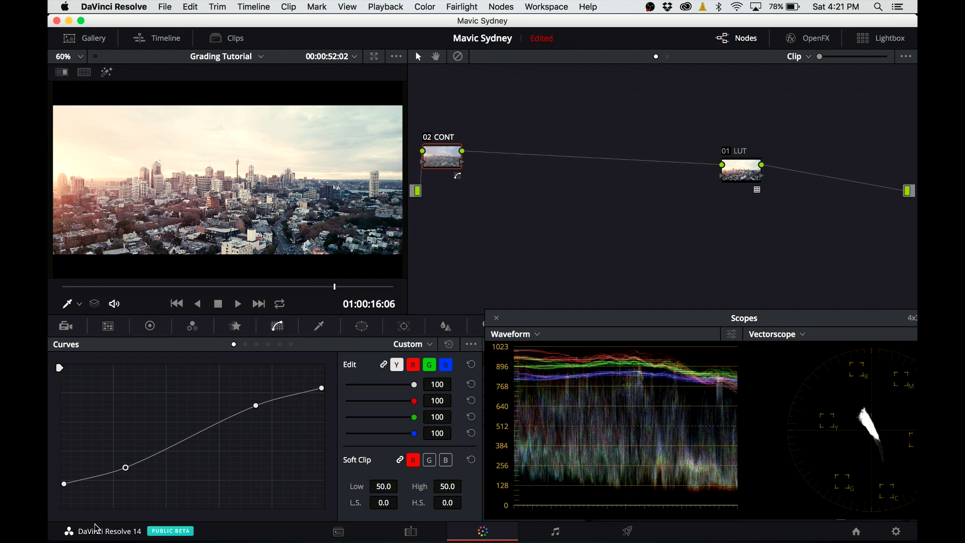
pyautogui.moveTo(64, 485); pyautogui.dragTo(64, 476)
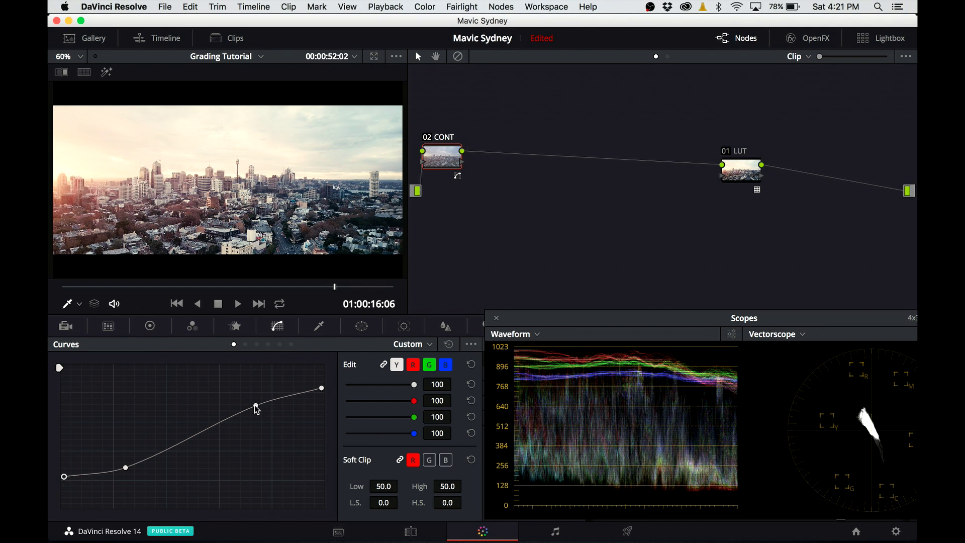
pyautogui.moveTo(256, 405); pyautogui.dragTo(256, 412)
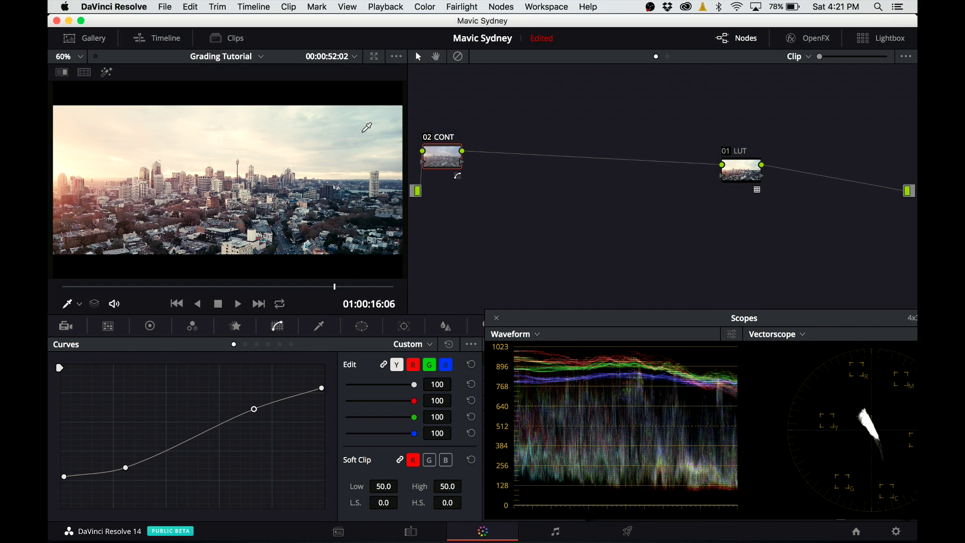
# - Add serial node 03 labelled 'SKY' and lower its Gamma master wheel to -0.06
pyautogui.hotkey('alt', 's')
pyautogui.rightClick(486, 158)
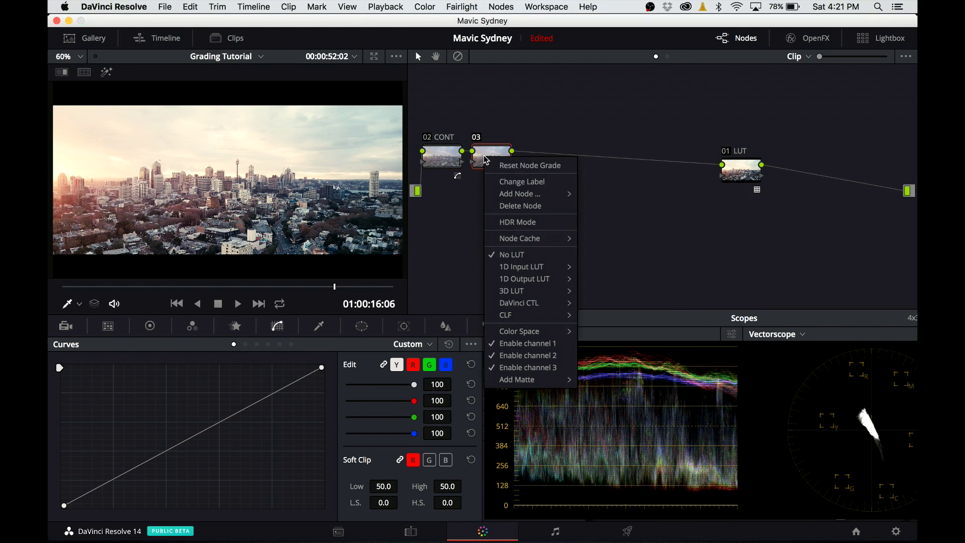
pyautogui.click(536, 183)
pyautogui.write('SKY')
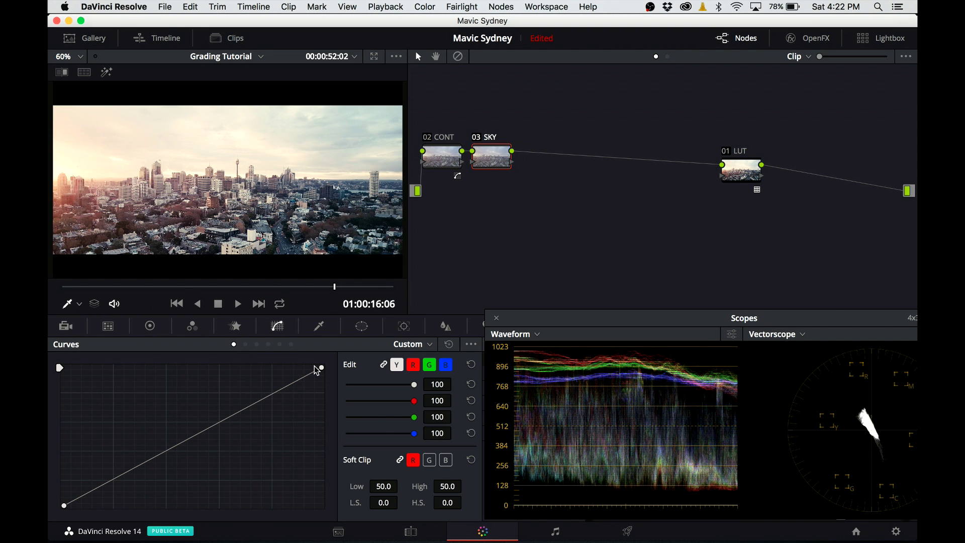
pyautogui.click(151, 328)
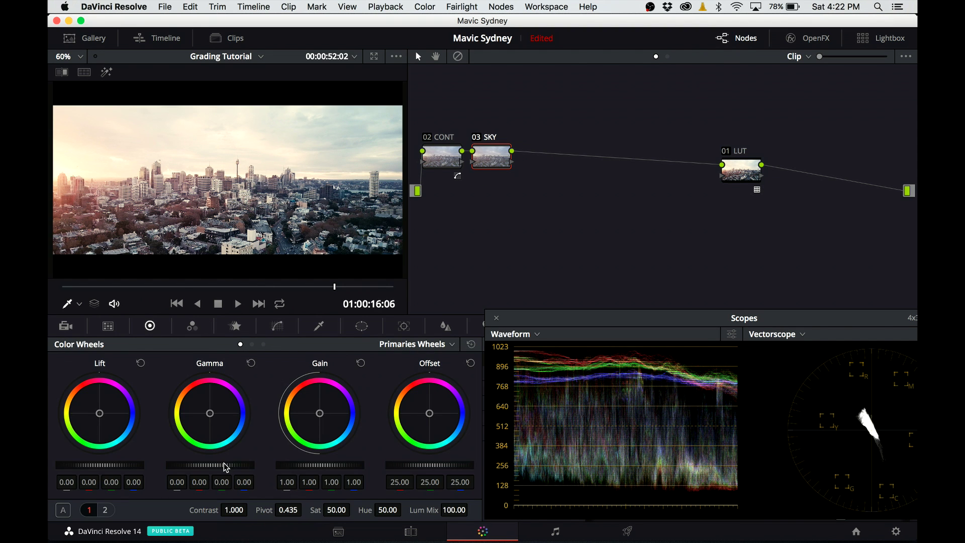
pyautogui.moveTo(210, 465); pyautogui.dragTo(193, 465)
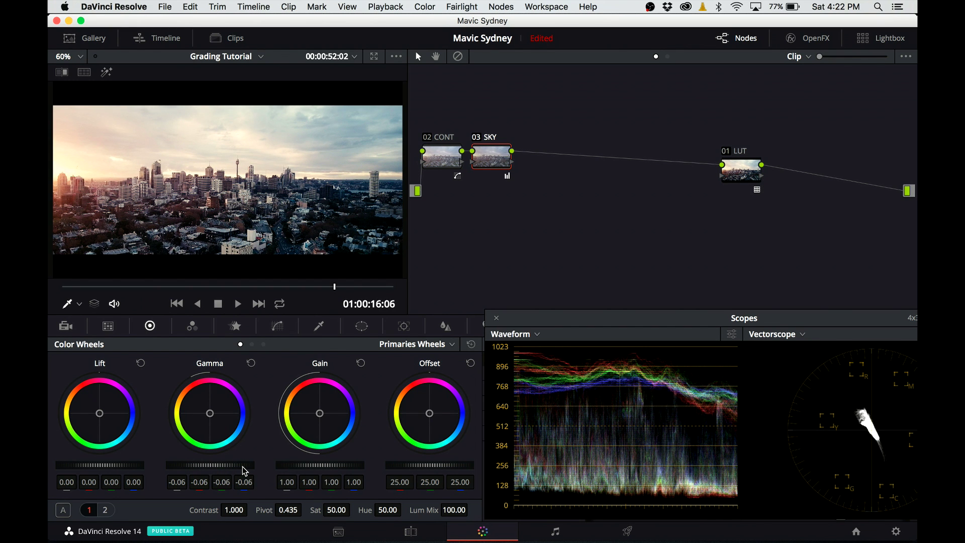
# - Add a Gradient window over the sky on SKY, rotated 9.58 with softness 2.59
pyautogui.click(369, 329)
pyautogui.click(75, 504)
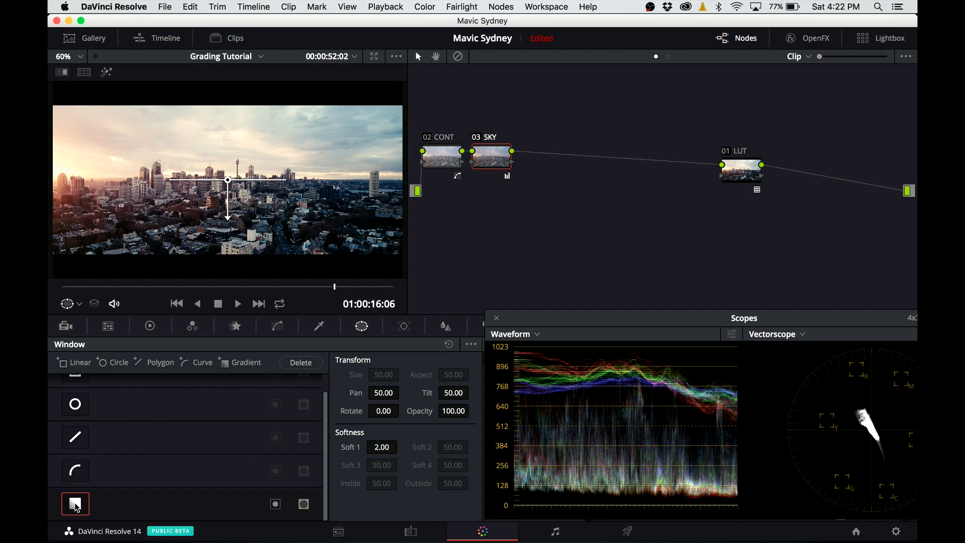
pyautogui.moveTo(228, 180); pyautogui.dragTo(300, 132)
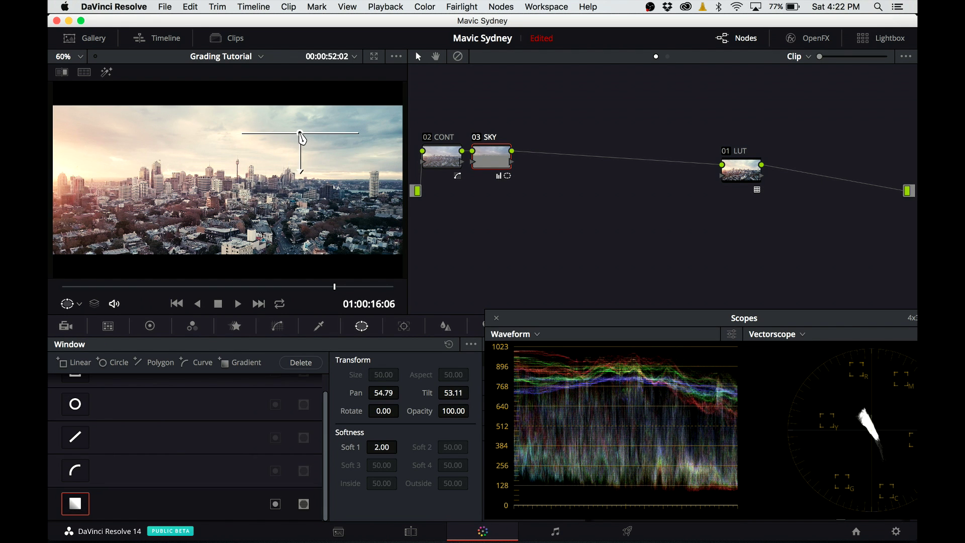
pyautogui.moveTo(299, 169); pyautogui.dragTo(296, 182)
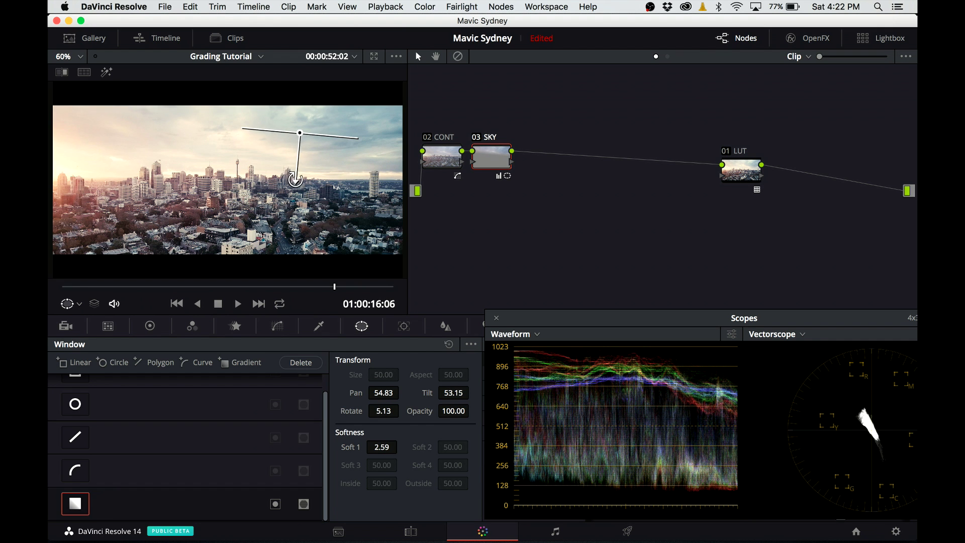
pyautogui.moveTo(301, 134); pyautogui.dragTo(281, 156)
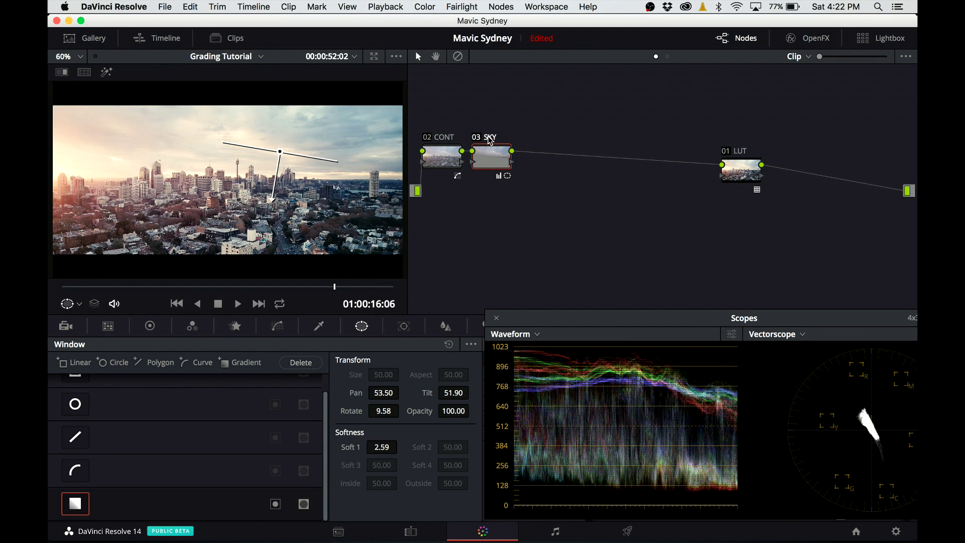
pyautogui.moveTo(281, 152); pyautogui.dragTo(280, 149)
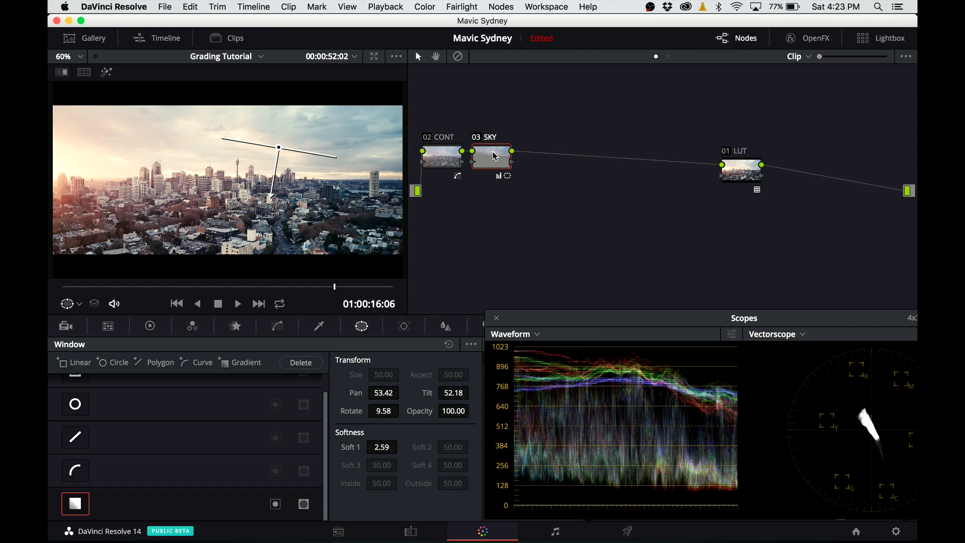
# - Add parallel node 05 labelled 'GLOW' and raise its Blur radius to 1.18
pyautogui.click(500, 7)
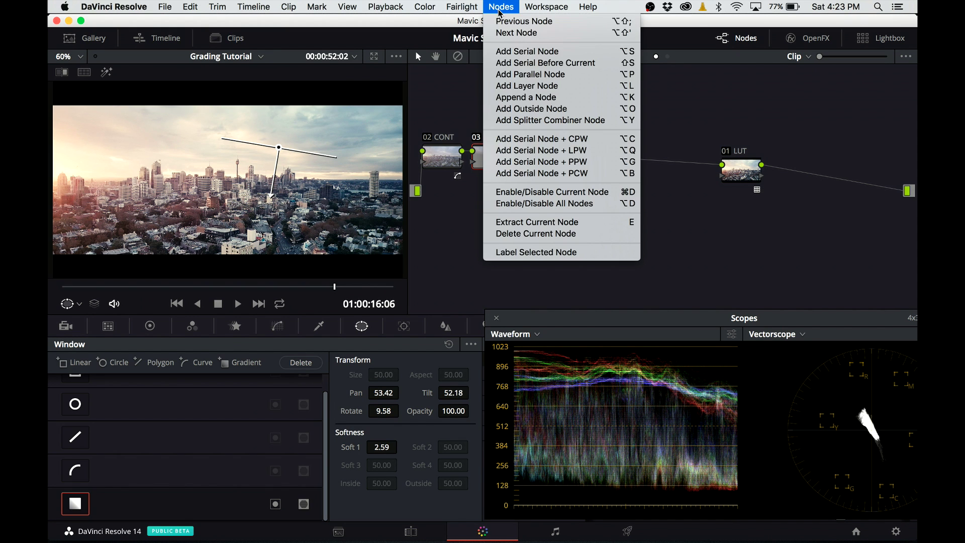
pyautogui.click(523, 74)
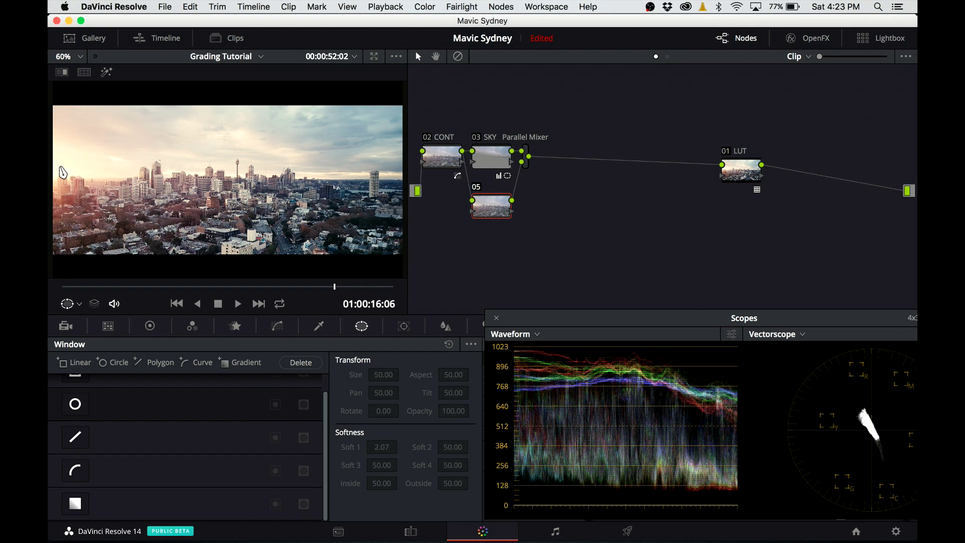
pyautogui.rightClick(486, 210)
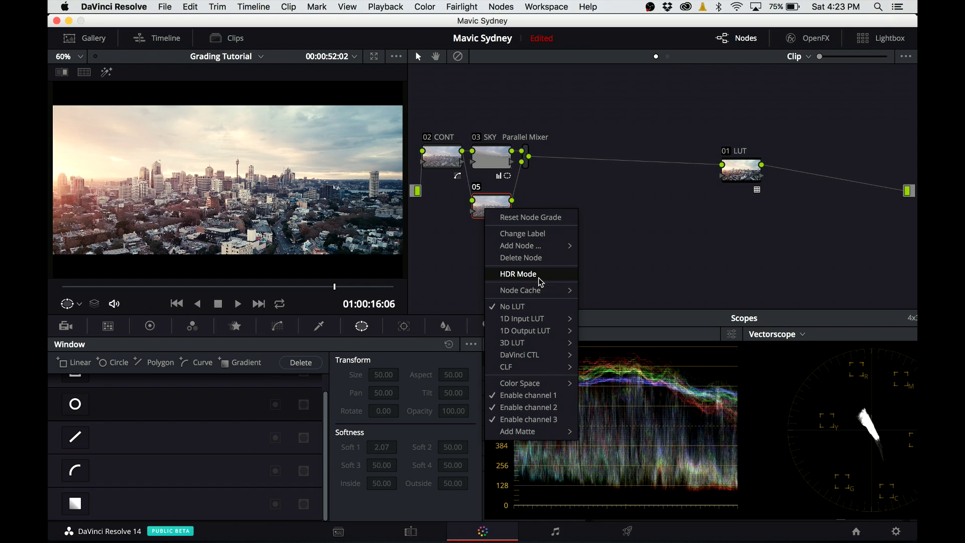
pyautogui.click(539, 233)
pyautogui.write('GLO')
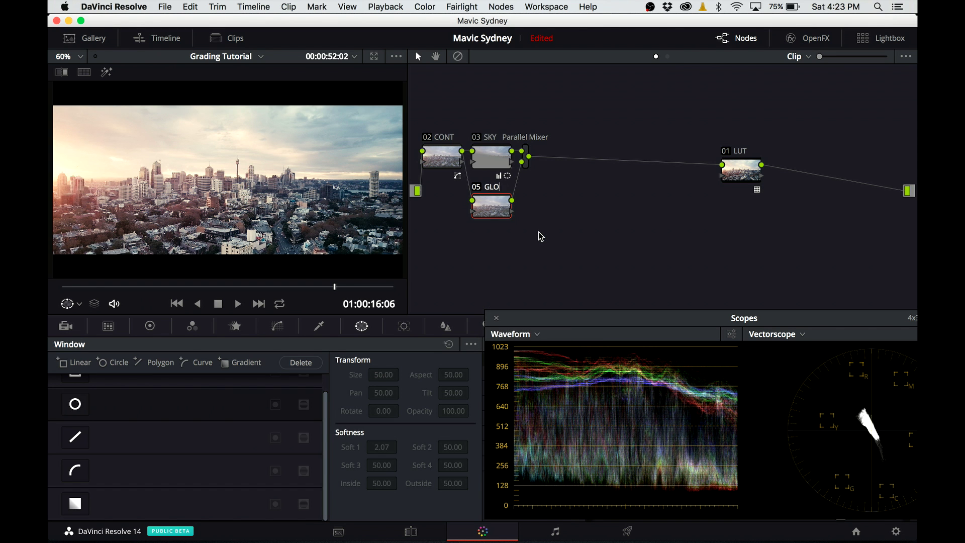
pyautogui.write('W')
pyautogui.press('Return')
pyautogui.click(445, 326)
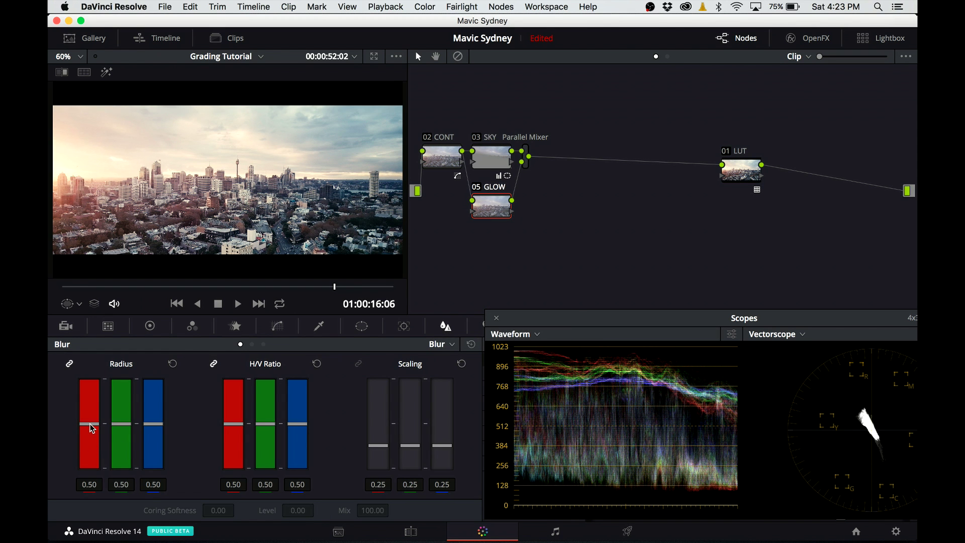
pyautogui.moveTo(92, 427); pyautogui.dragTo(96, 356)
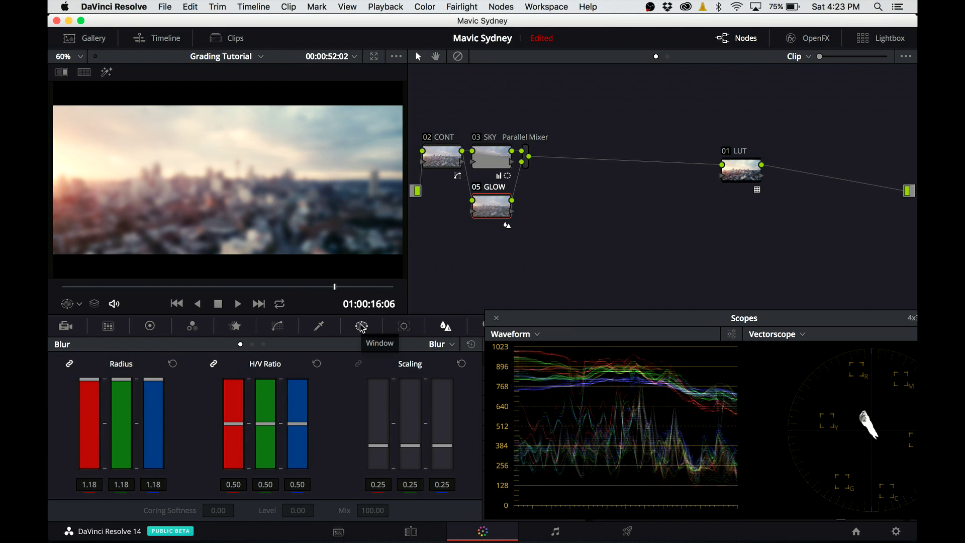
# - Restrict GLOW to a Circle window at the left edge, size 13.73, aspect 86.20; move Scopes aside
pyautogui.click(363, 327)
pyautogui.click(80, 410)
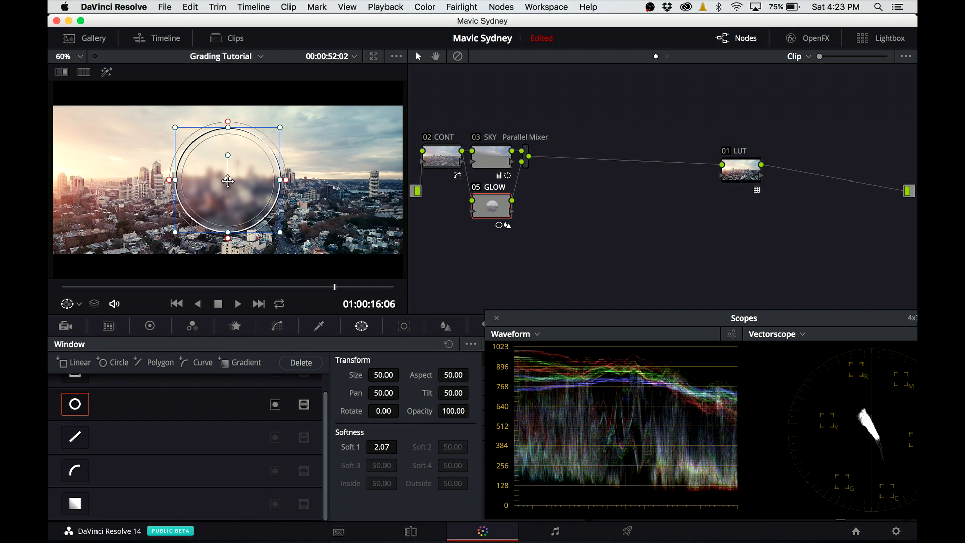
pyautogui.moveTo(228, 177); pyautogui.dragTo(66, 176)
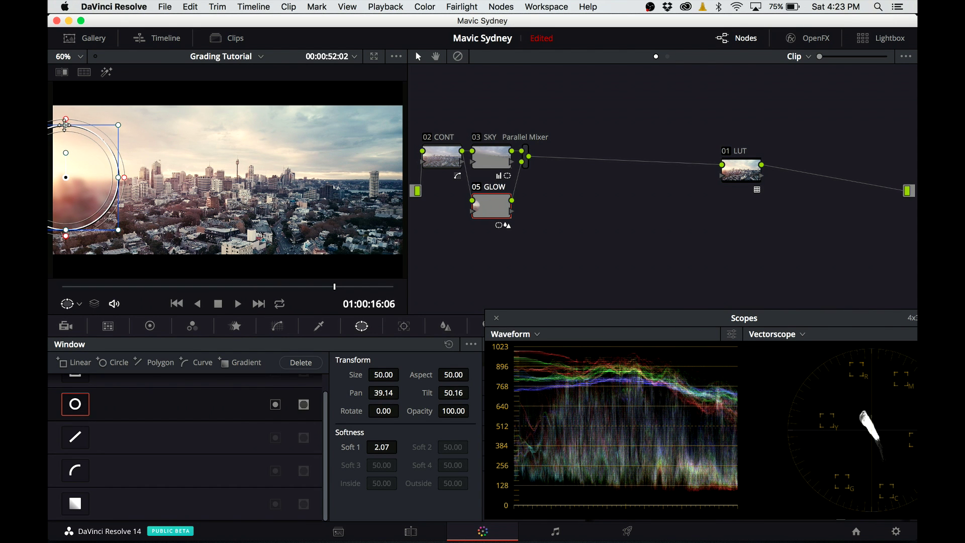
pyautogui.moveTo(66, 125); pyautogui.dragTo(171, 178)
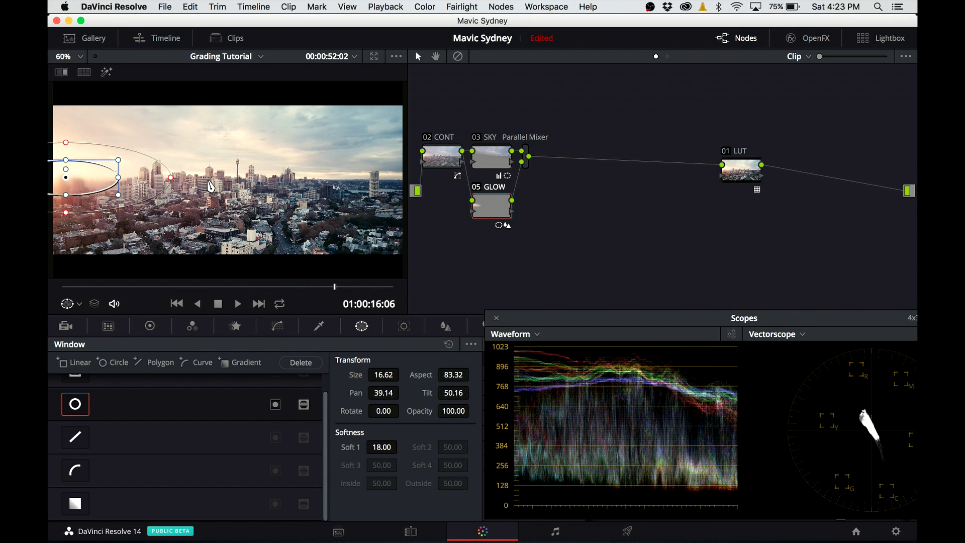
pyautogui.moveTo(65, 193); pyautogui.dragTo(65, 190)
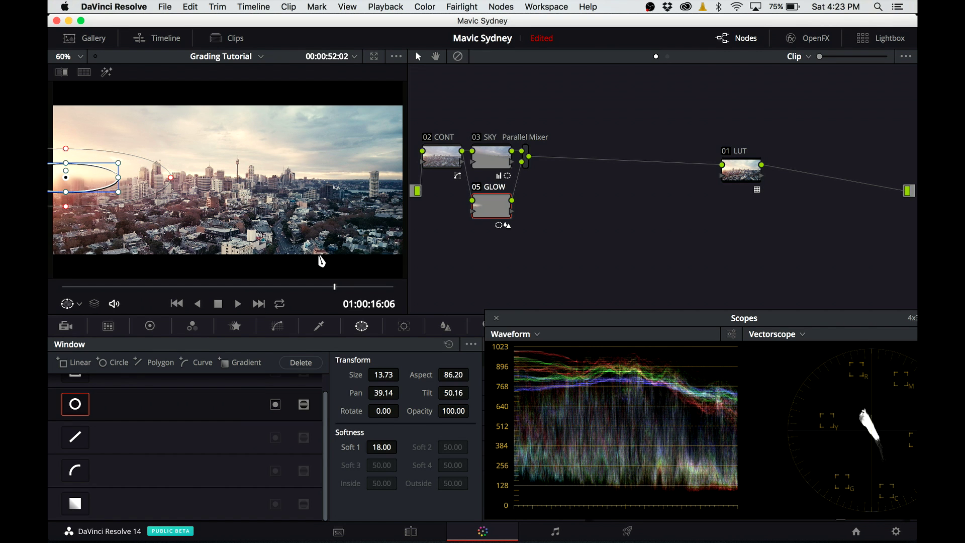
pyautogui.moveTo(536, 316); pyautogui.dragTo(590, 309)
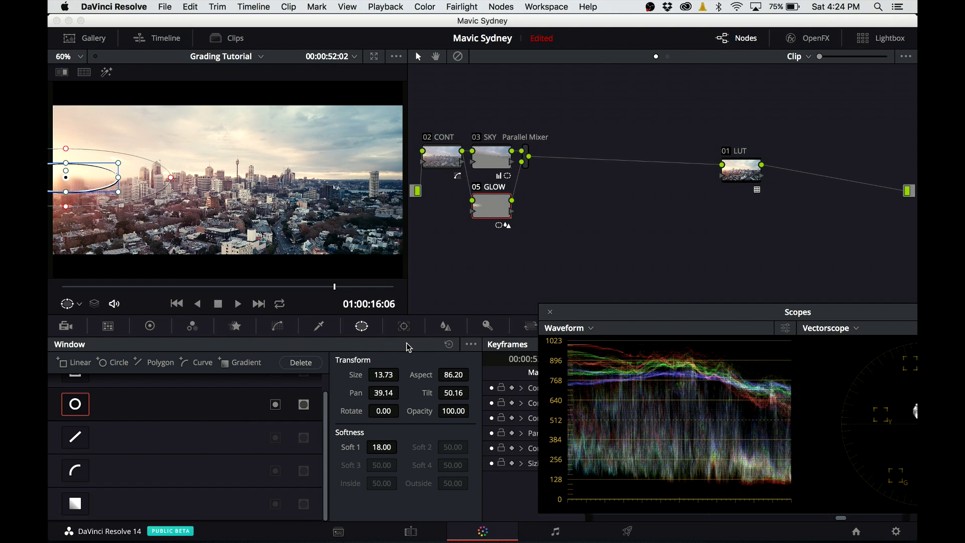
# - Lower GLOW's Key Output gain to 0.400 in the Key palette
pyautogui.click(487, 326)
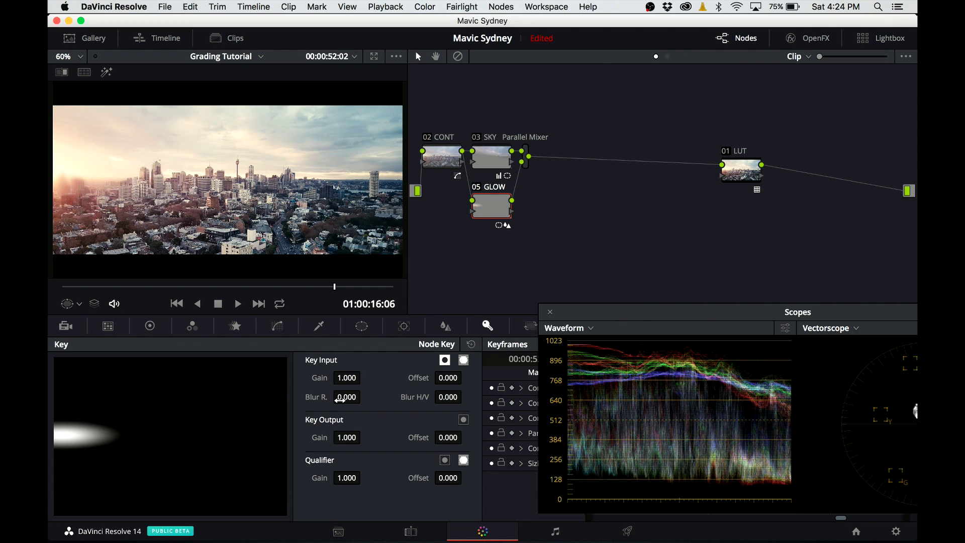
pyautogui.click(357, 439)
pyautogui.write('0.5')
pyautogui.press('Return')
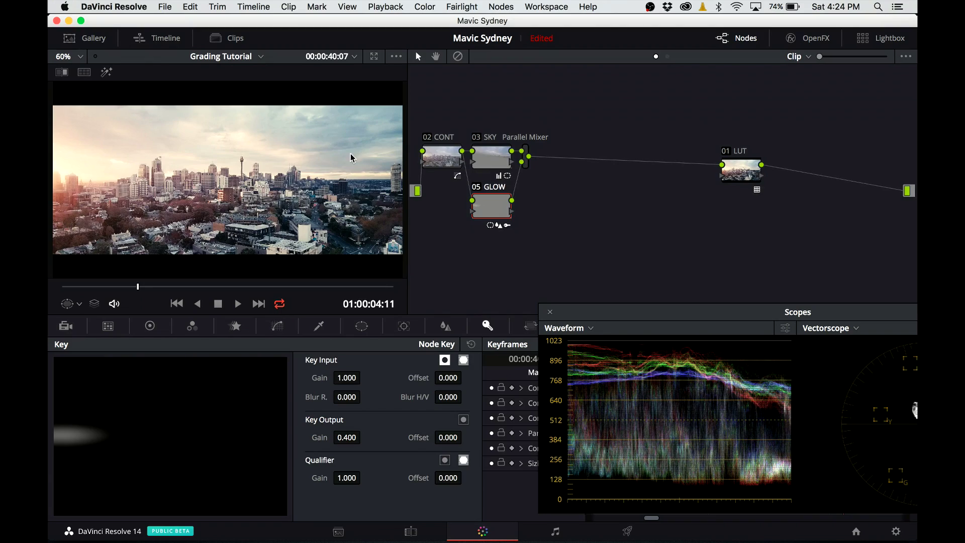
# - Add parallel node 06 labelled 'FLARE' and show the OpenFX effects library
pyautogui.click(509, 6)
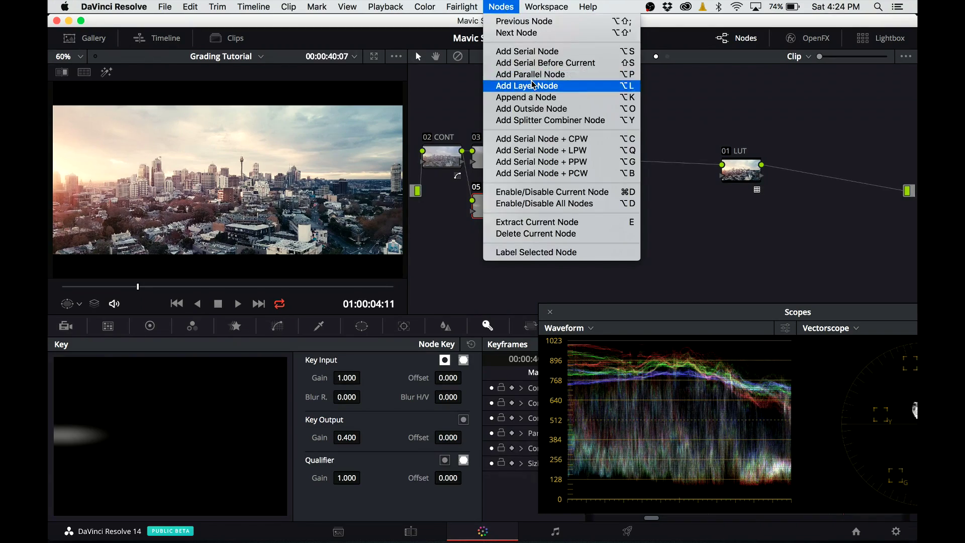
pyautogui.click(526, 73)
pyautogui.rightClick(495, 263)
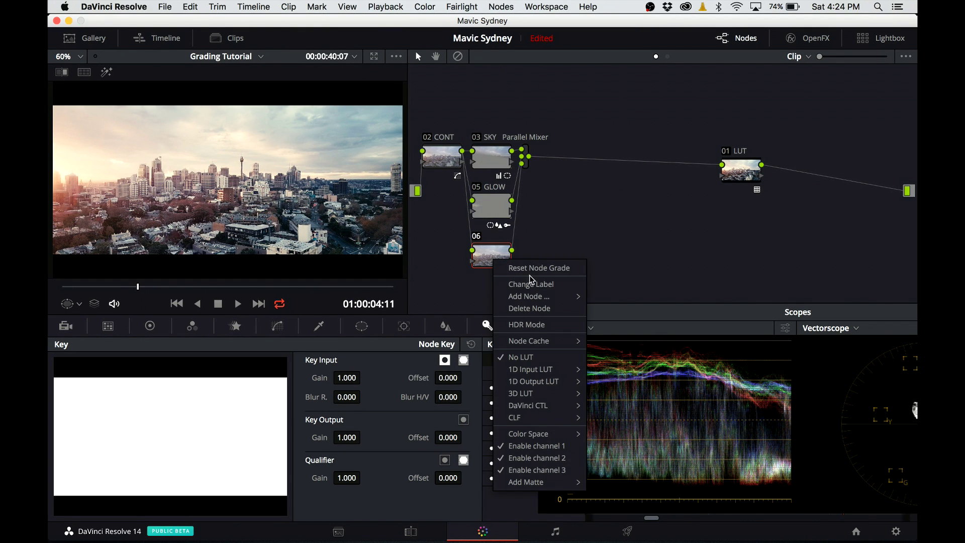
pyautogui.click(534, 286)
pyautogui.write('FLARE')
pyautogui.press('Return')
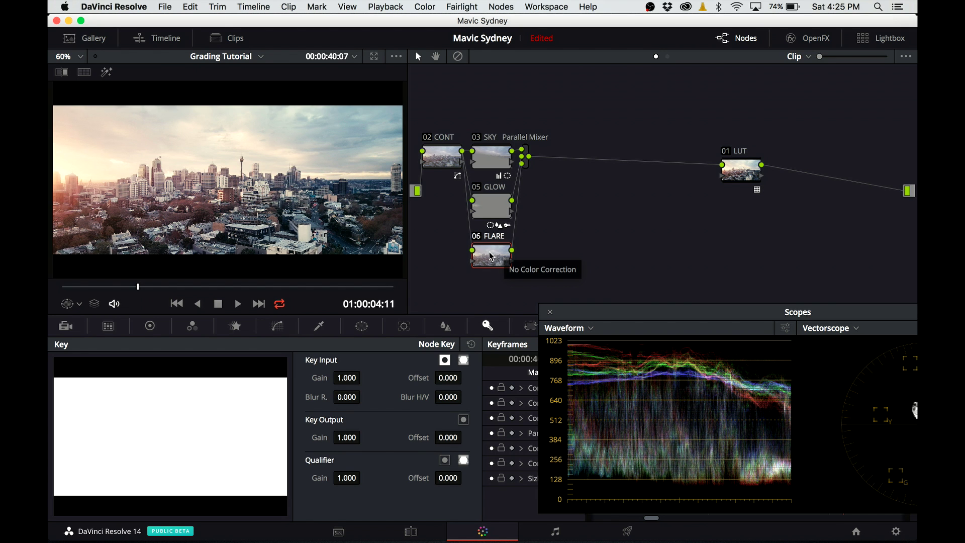
pyautogui.click(810, 38)
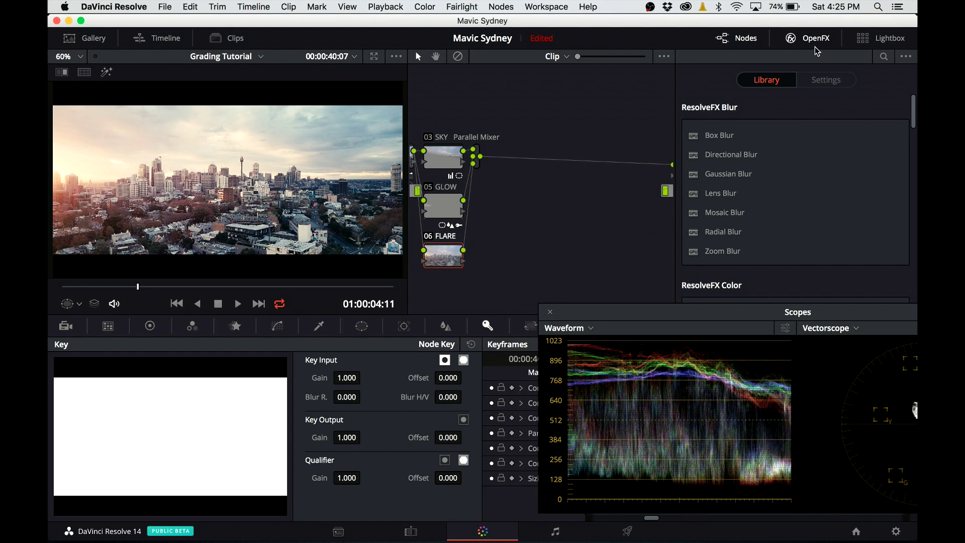
# - Apply the ResolveFX Light 'Light Rays' effect to node 06, FLARE
pyautogui.scroll(-5, 797, 139)
pyautogui.scroll(-10, 796, 140)
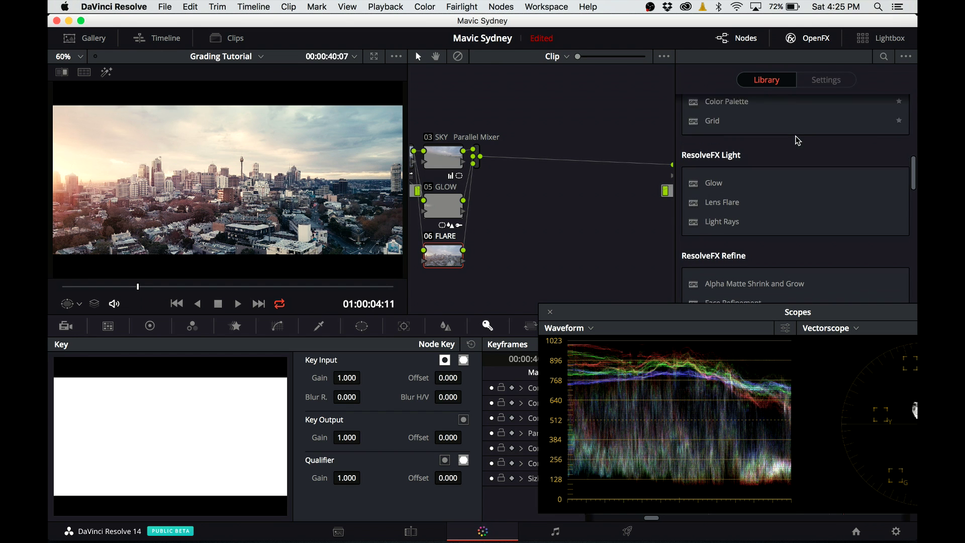
pyautogui.moveTo(724, 213); pyautogui.dragTo(447, 255)
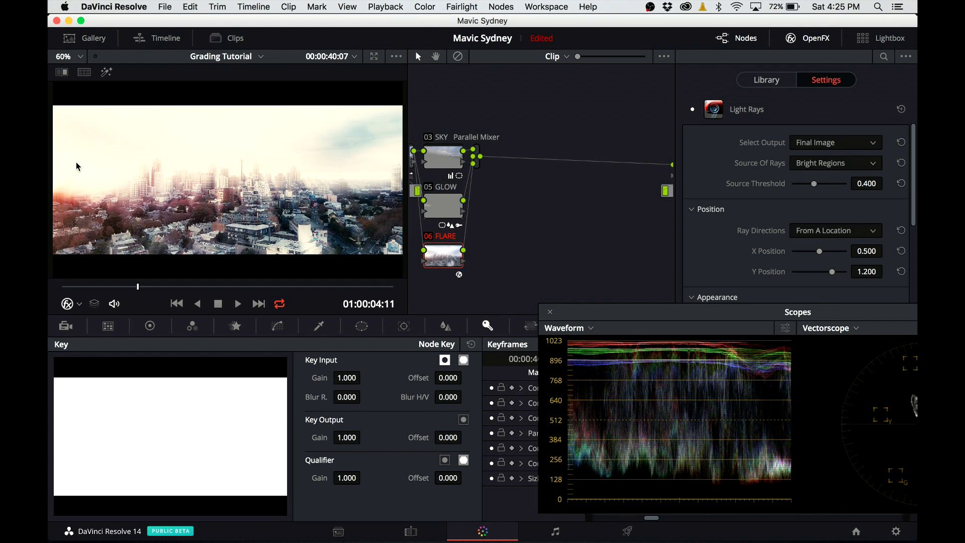
# - Preview Source Regions, raise Source Threshold to 0.580, then output Light Rays Alone
pyautogui.click(856, 144)
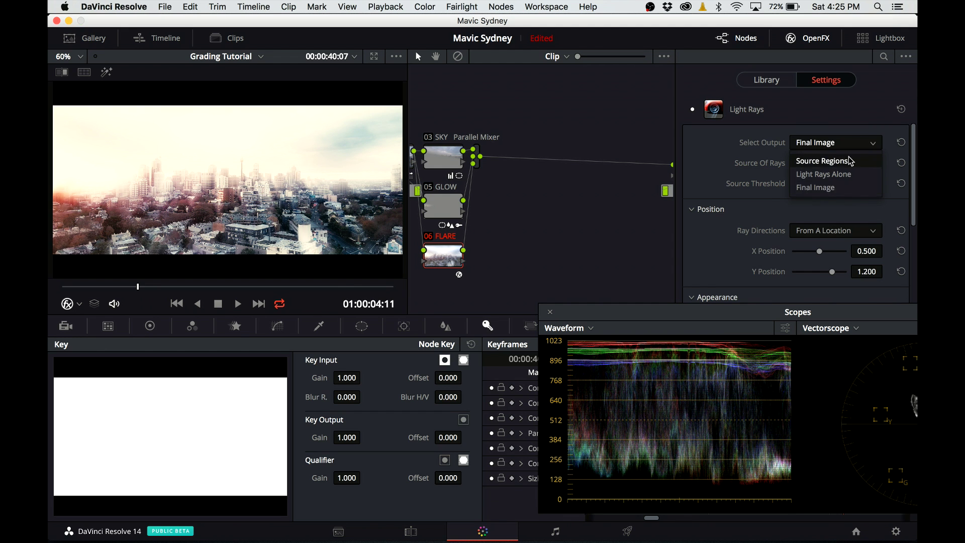
pyautogui.click(851, 160)
pyautogui.moveTo(814, 184); pyautogui.dragTo(823, 186)
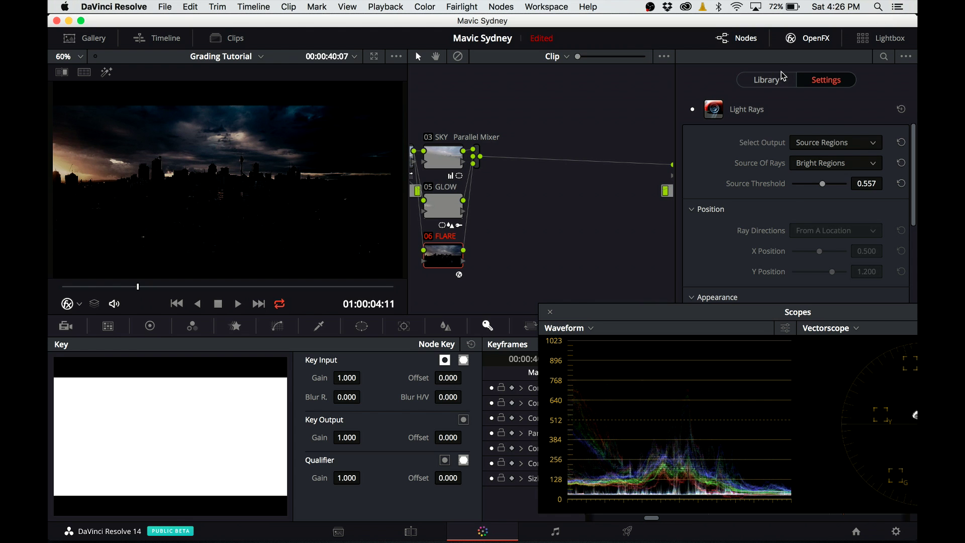
pyautogui.moveTo(823, 184); pyautogui.dragTo(825, 191)
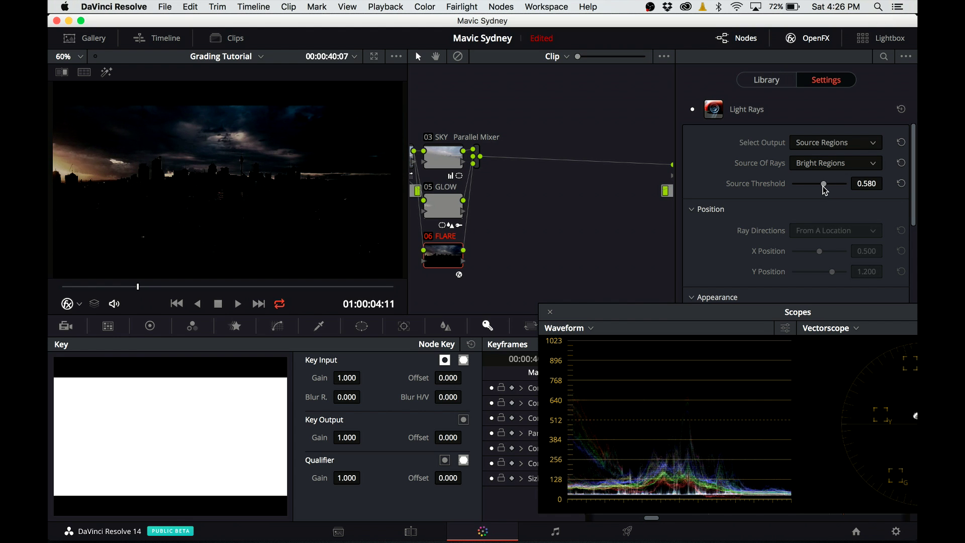
pyautogui.click(828, 145)
pyautogui.click(834, 172)
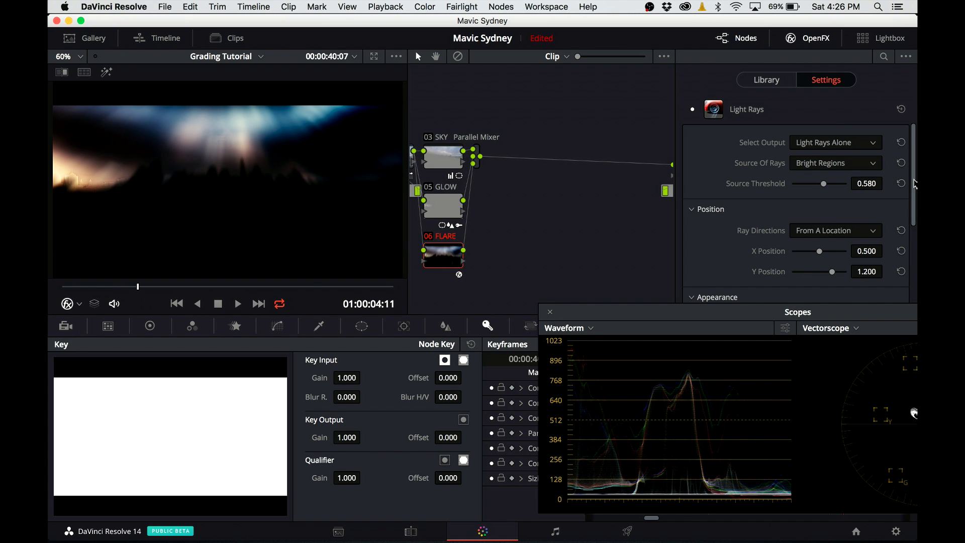
# - Lengthen the rays to 0.387 and shift their X Position left to -0.421
pyautogui.moveTo(915, 184); pyautogui.dragTo(915, 243)
pyautogui.moveTo(801, 231); pyautogui.dragTo(815, 236)
pyautogui.moveTo(916, 230); pyautogui.dragTo(914, 199)
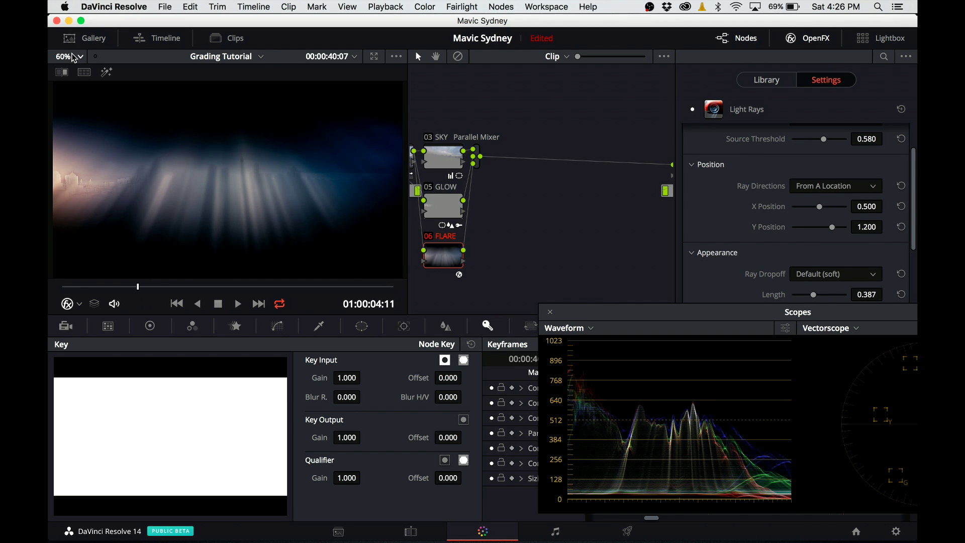
pyautogui.moveTo(827, 210); pyautogui.dragTo(830, 235)
# - Set the output back to Final Image and Global Blend to 0.591
pyautogui.click(859, 191)
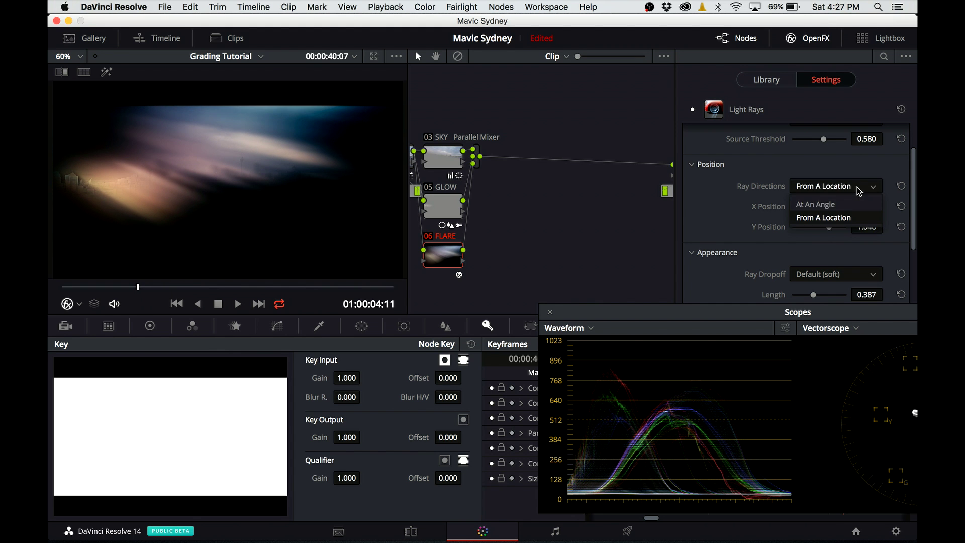
pyautogui.scroll(3, 861, 169)
pyautogui.click(855, 143)
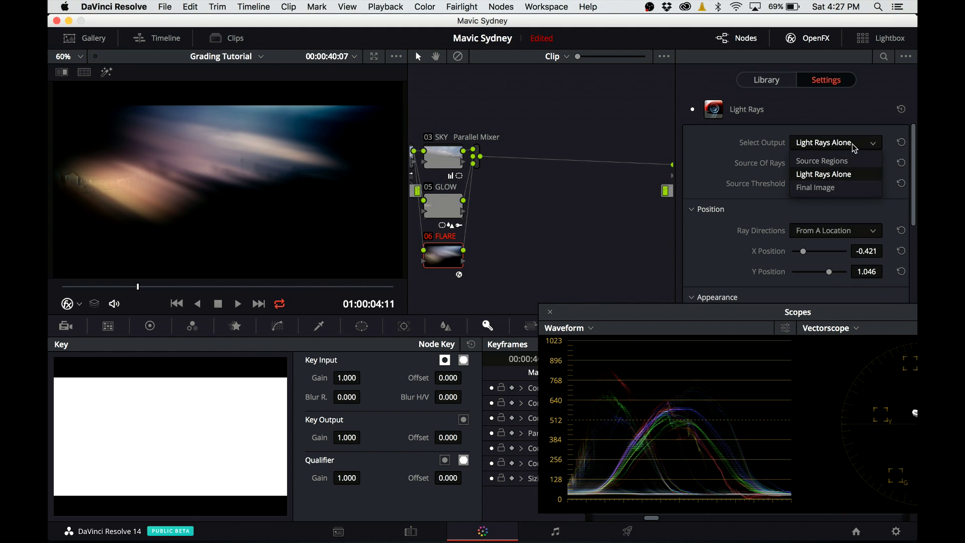
pyautogui.click(838, 189)
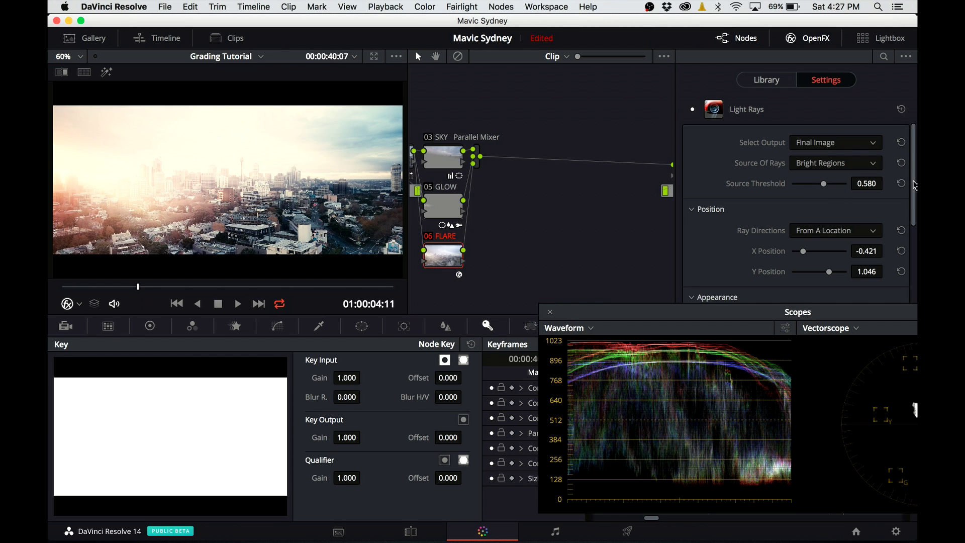
pyautogui.scroll(-5, 901, 186)
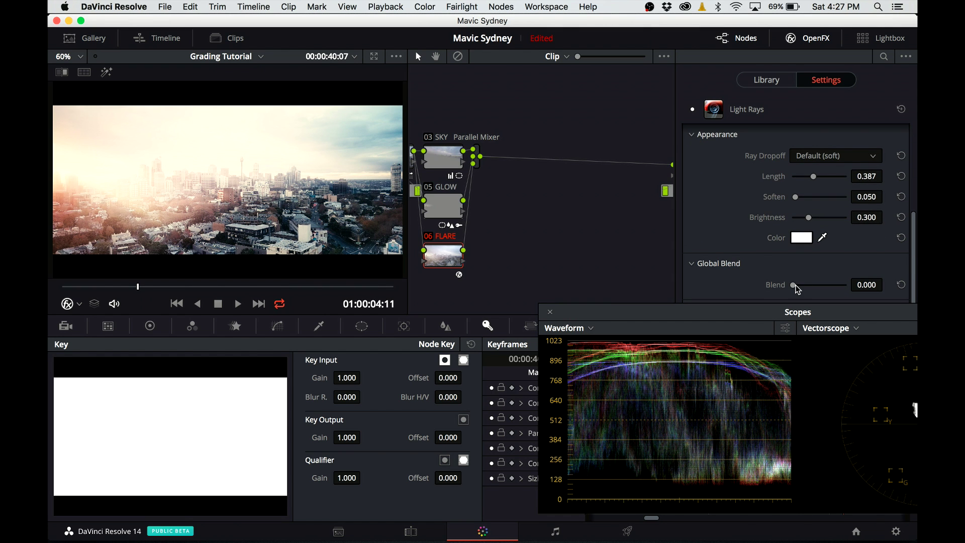
pyautogui.moveTo(796, 286); pyautogui.dragTo(823, 287)
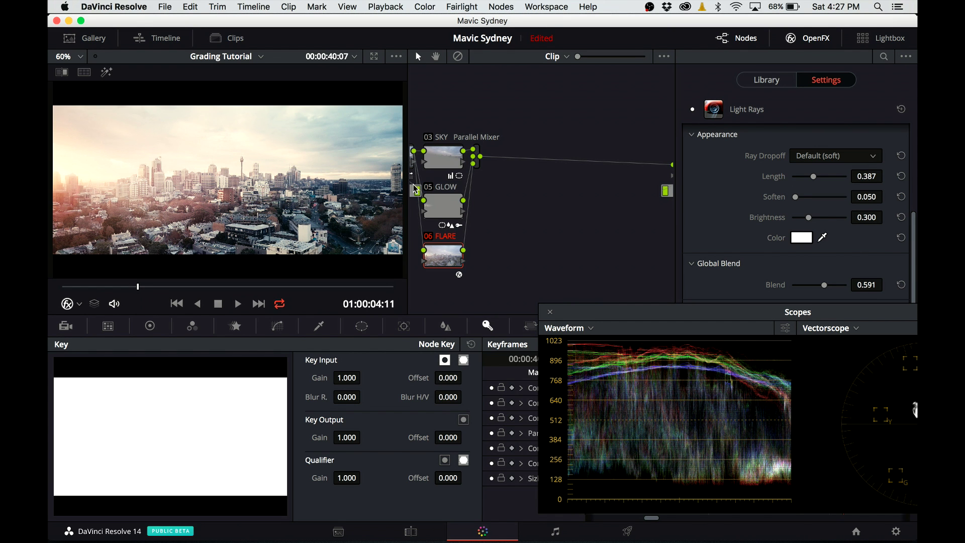
# - Tint the light rays a light peach colour
pyautogui.click(807, 241)
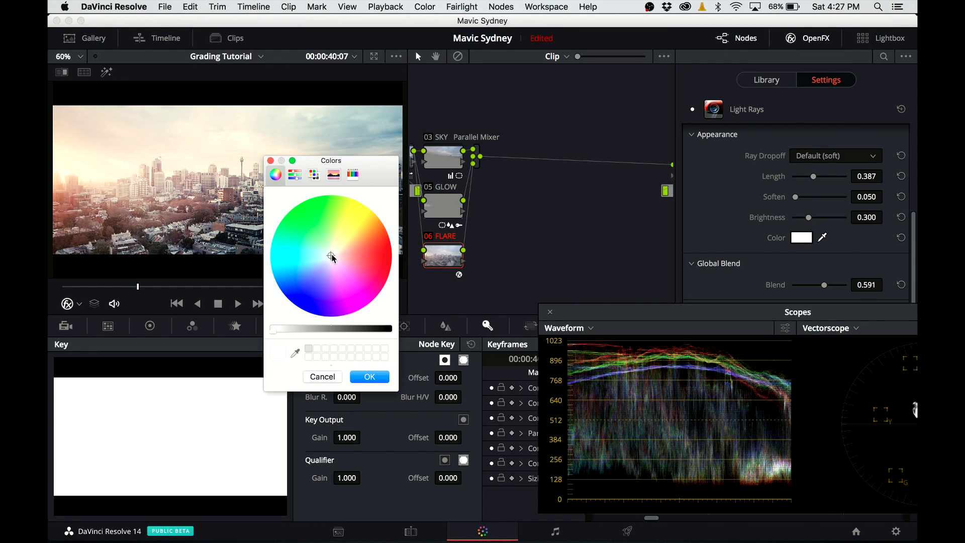
pyautogui.moveTo(332, 258); pyautogui.dragTo(346, 250)
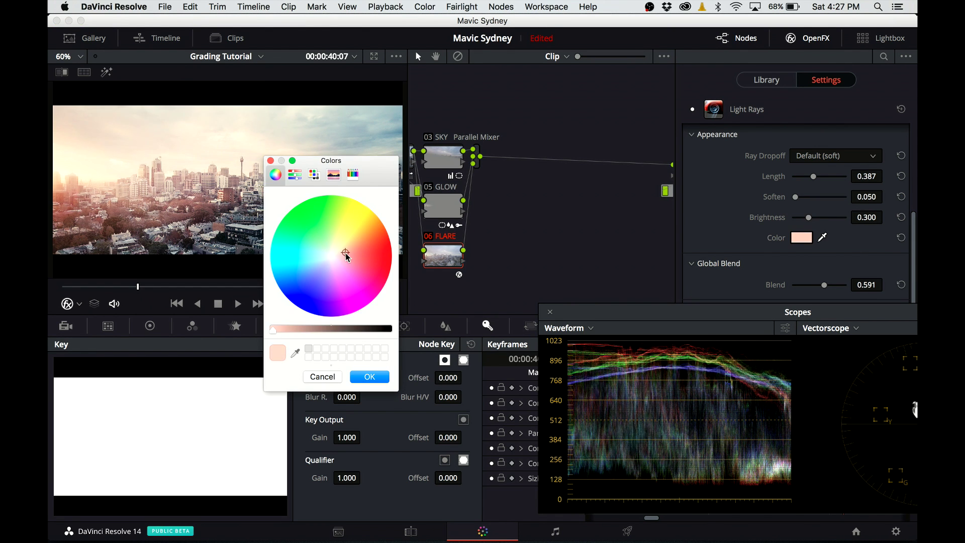
pyautogui.click(370, 377)
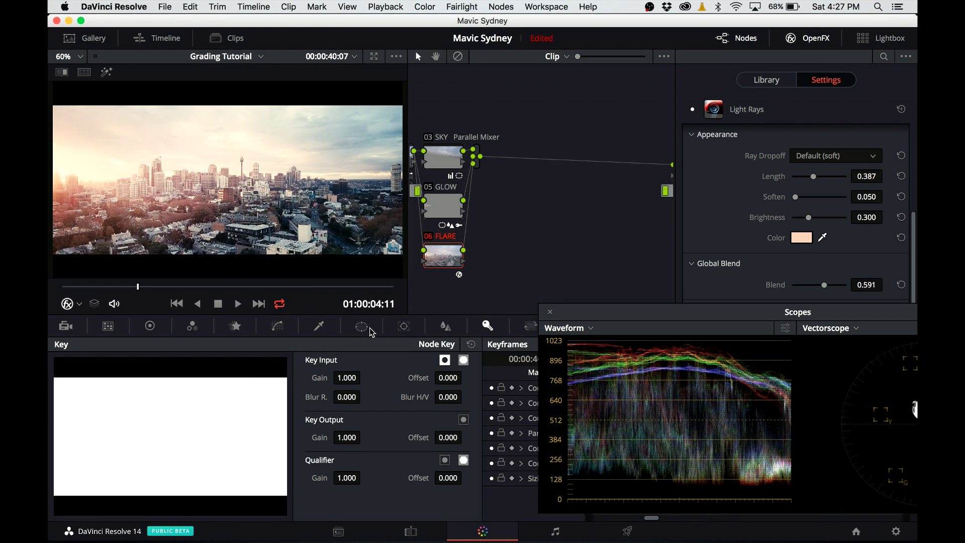
# - Add a soft circle window, moved left, stretched, shrunk and rotated to 18.05
pyautogui.click(366, 329)
pyautogui.click(74, 402)
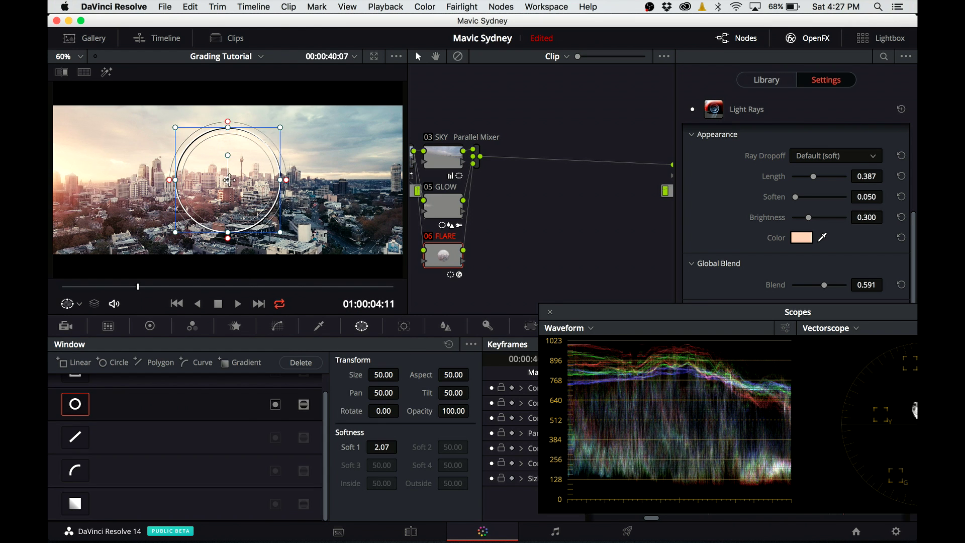
pyautogui.moveTo(230, 180); pyautogui.dragTo(72, 178)
pyautogui.moveTo(132, 180); pyautogui.dragTo(200, 184)
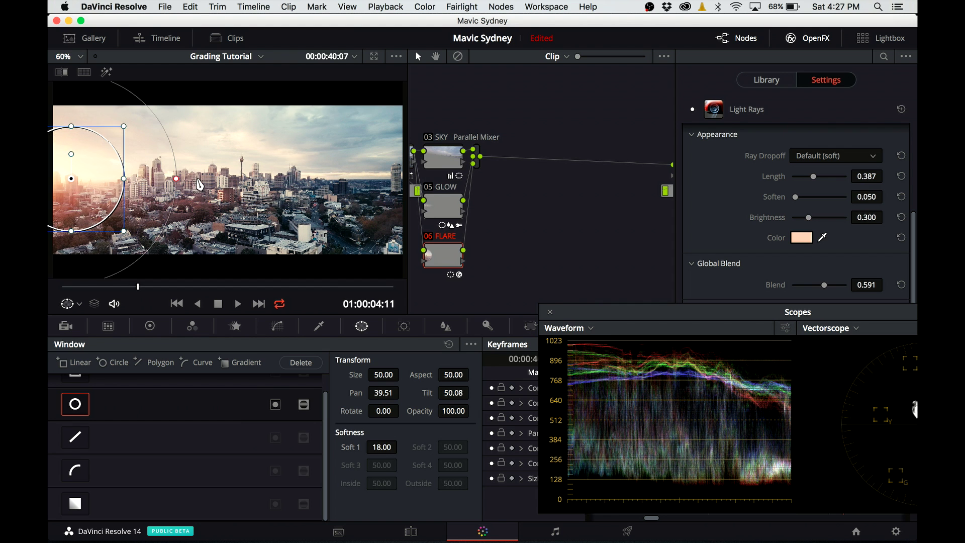
pyautogui.moveTo(124, 178); pyautogui.dragTo(203, 178)
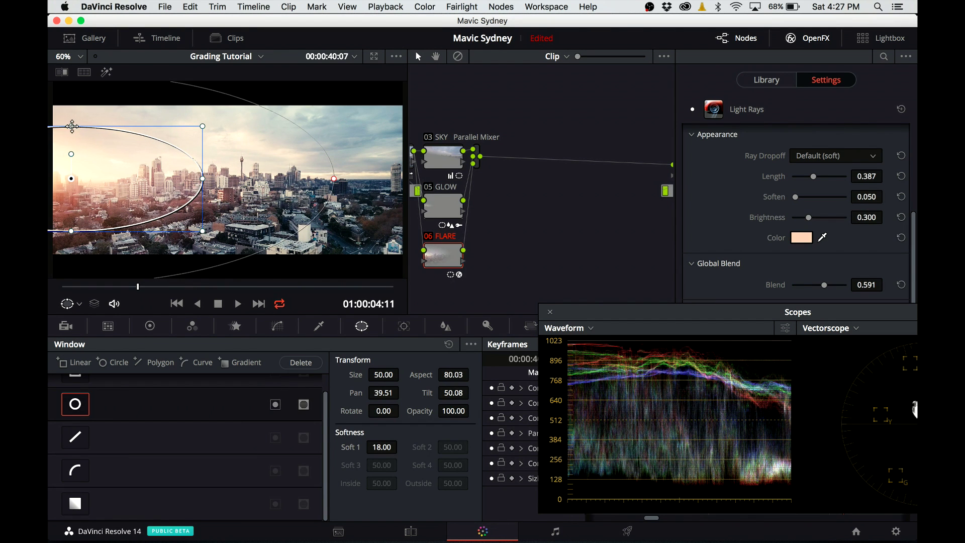
pyautogui.moveTo(72, 126); pyautogui.dragTo(72, 147)
pyautogui.moveTo(383, 411); pyautogui.dragTo(596, 464)
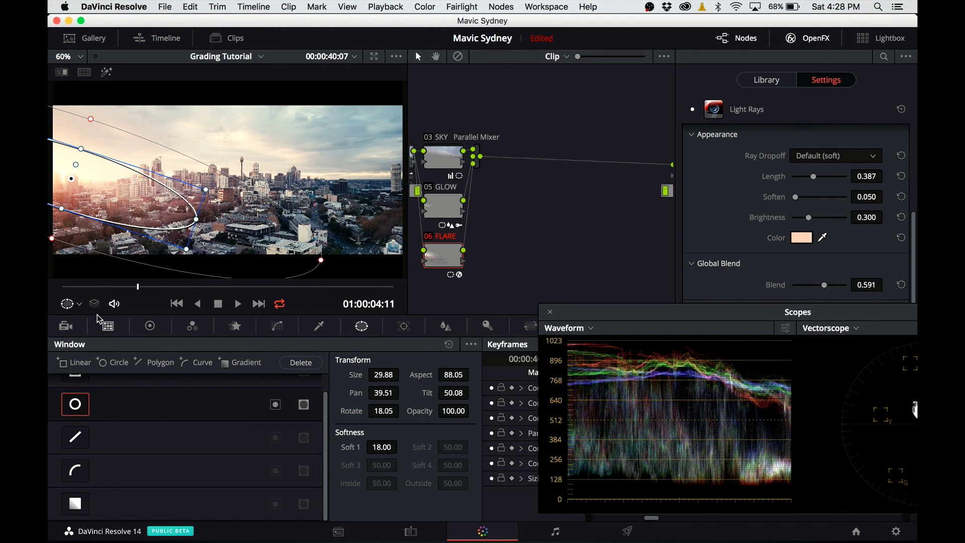
# - Turn the viewer overlay off, compare the FLARE node on/off, and leave it disabled
pyautogui.click(70, 304)
pyautogui.click(89, 323)
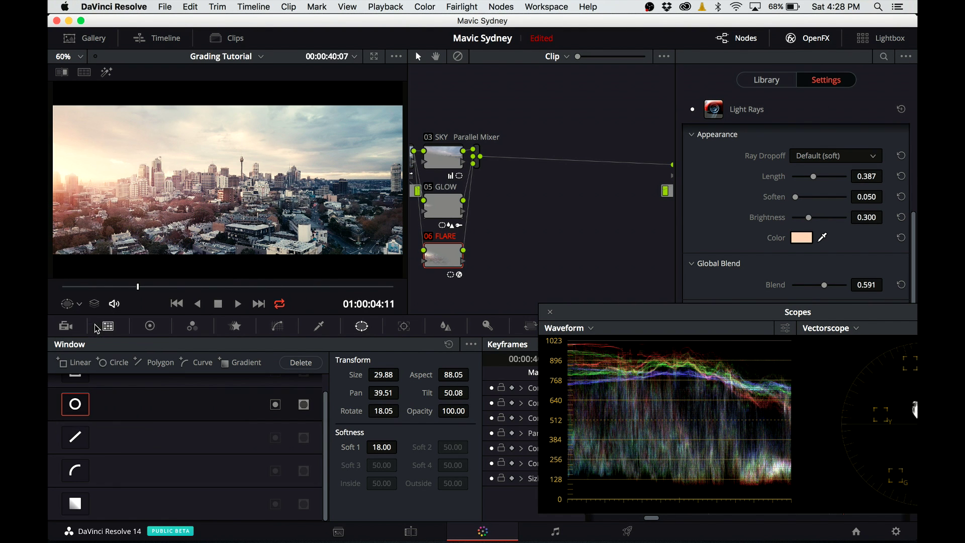
pyautogui.click(447, 239)
pyautogui.click(447, 238)
pyautogui.click(447, 239)
pyautogui.click(447, 239)
pyautogui.click(447, 239)
pyautogui.click(448, 239)
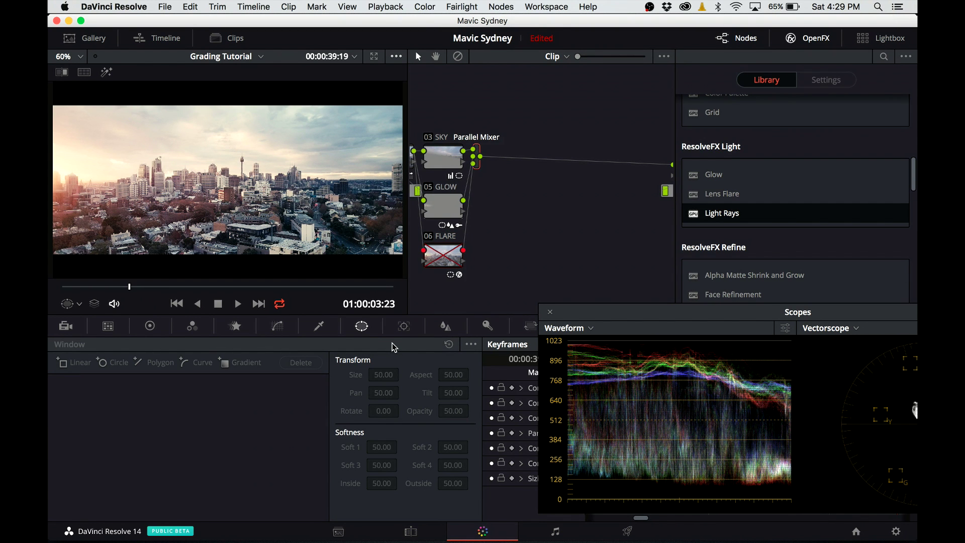
# - Add serial node 07 labelled BLUR after the Parallel Mixer with Blur radius 0.53
pyautogui.hotkey('alt', 's')
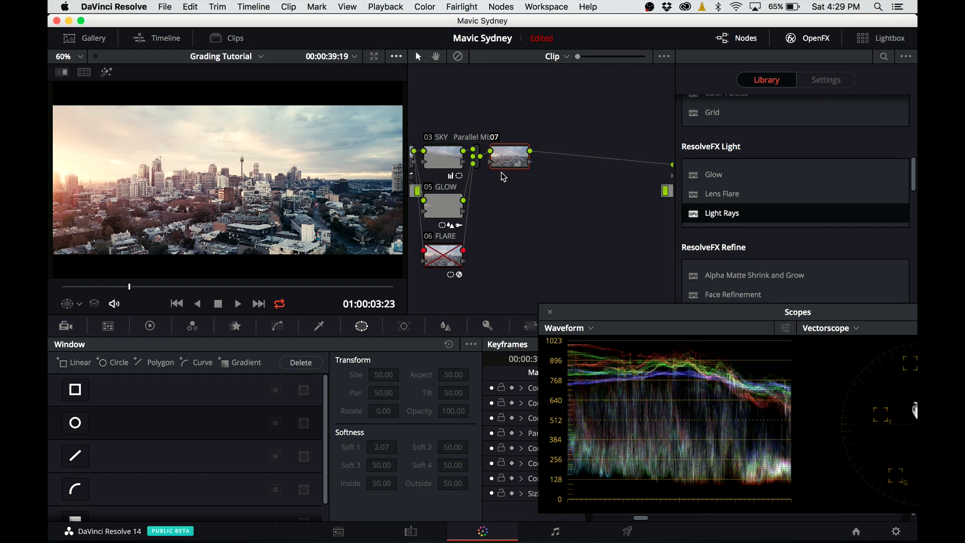
pyautogui.rightClick(509, 151)
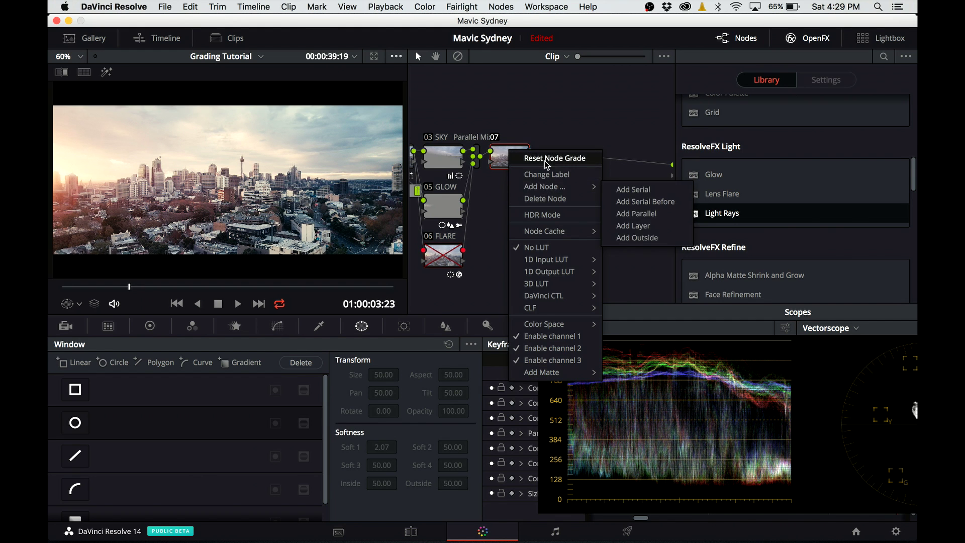
pyautogui.click(542, 175)
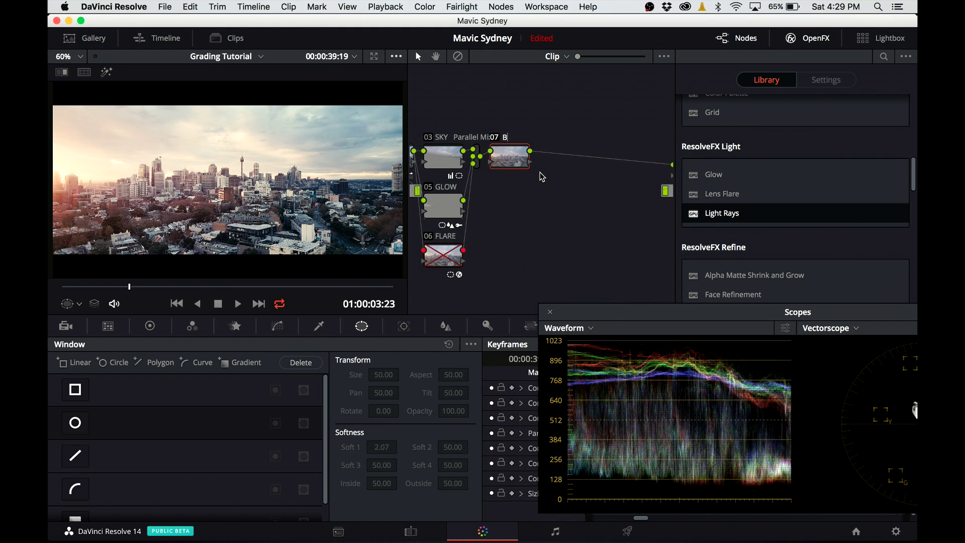
pyautogui.press('Return')
pyautogui.click(453, 327)
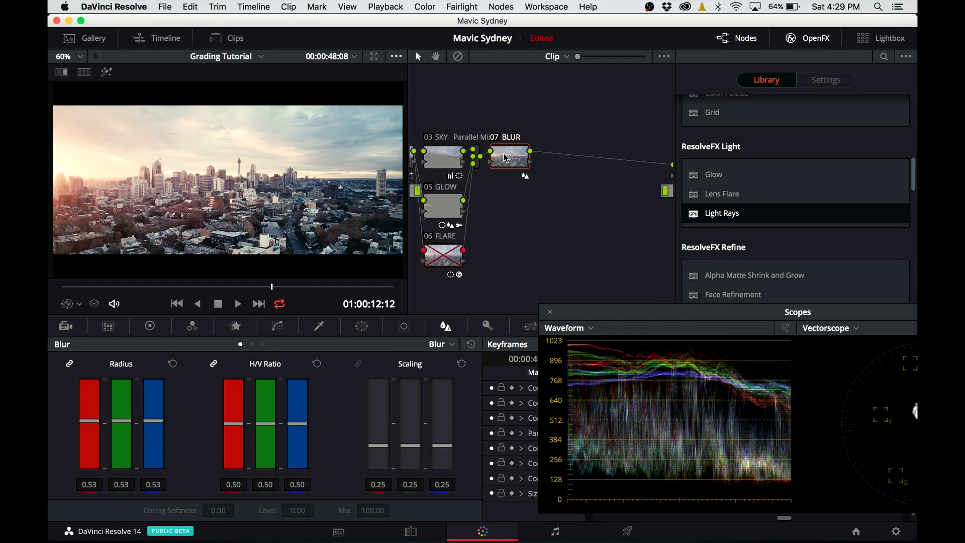
# - Add serial node 08 after BLUR and label it SAT
pyautogui.hotkey('alt', 's')
pyautogui.rightClick(556, 159)
pyautogui.click(608, 223)
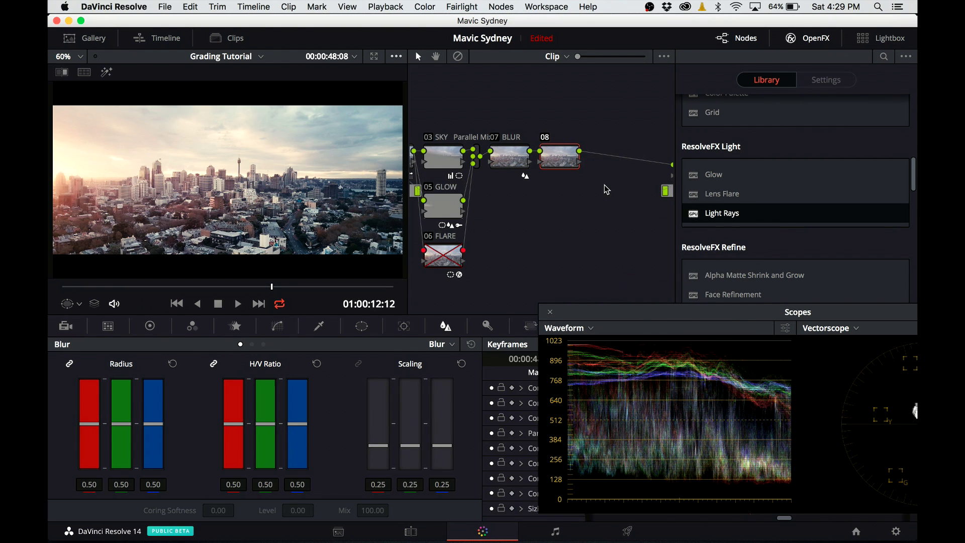
# - Pull the Lum vs Sat curve's darkest end to 0 to desaturate shadows
pyautogui.click(277, 326)
pyautogui.click(291, 345)
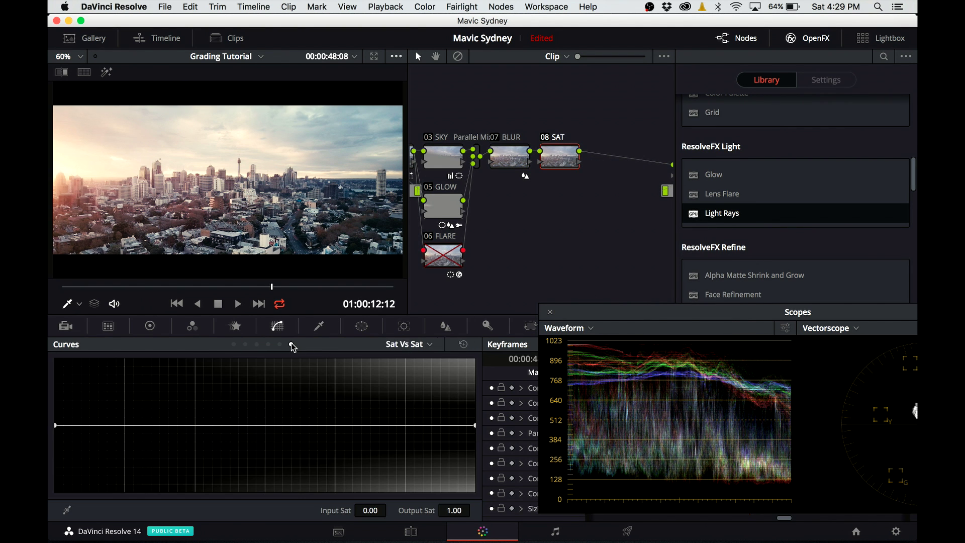
pyautogui.click(279, 344)
pyautogui.click(145, 426)
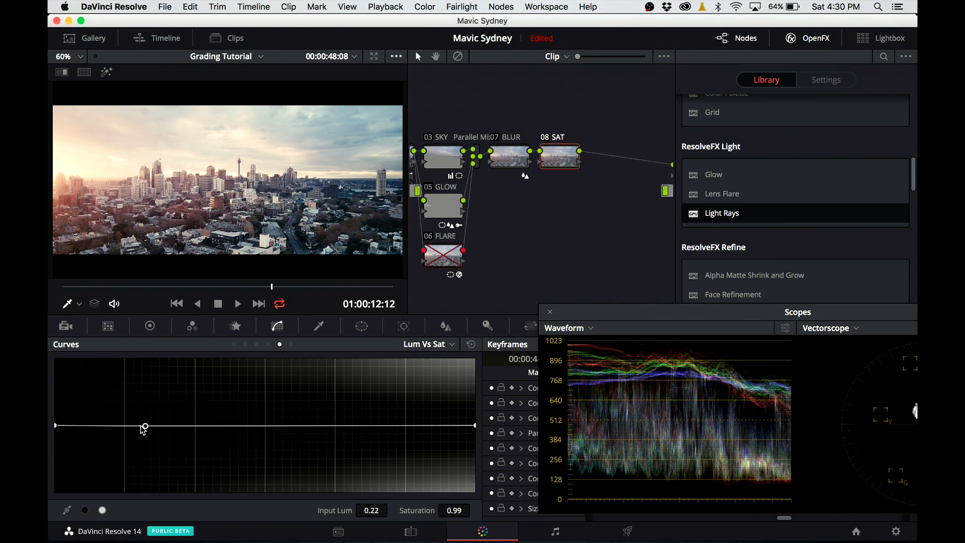
pyautogui.moveTo(55, 425); pyautogui.dragTo(55, 495)
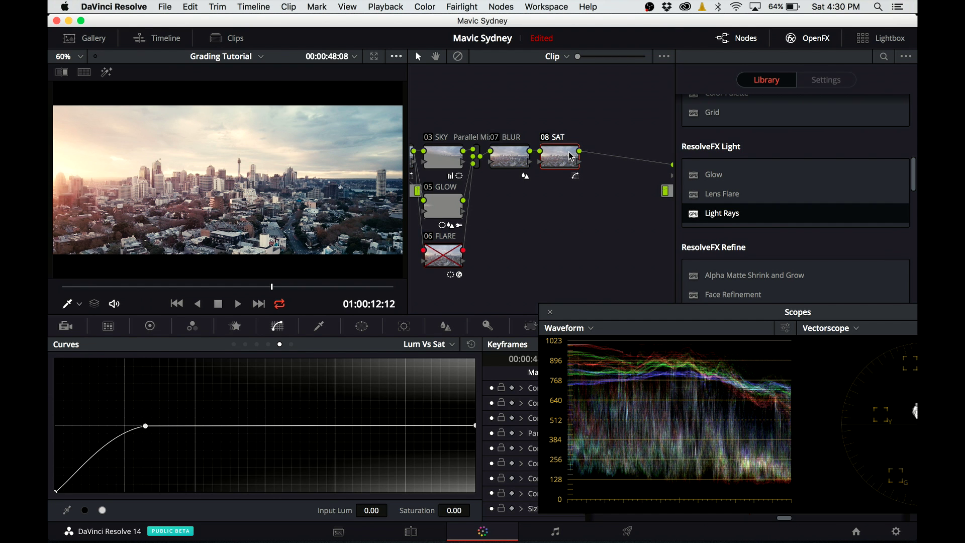
pyautogui.click(810, 38)
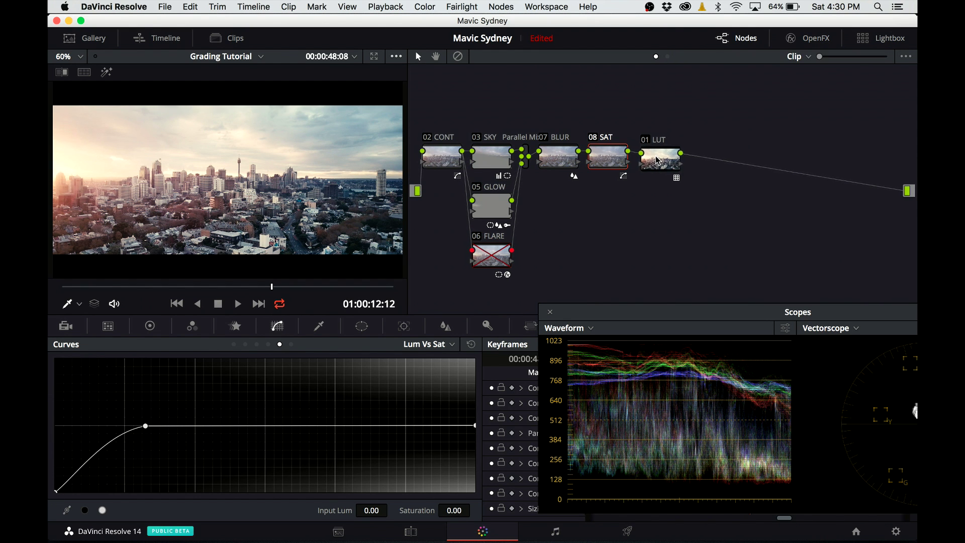
# - Bypass and restore the grade twice with Shift+D, then align the 01 LUT node
pyautogui.hotkey('shift', 'd')
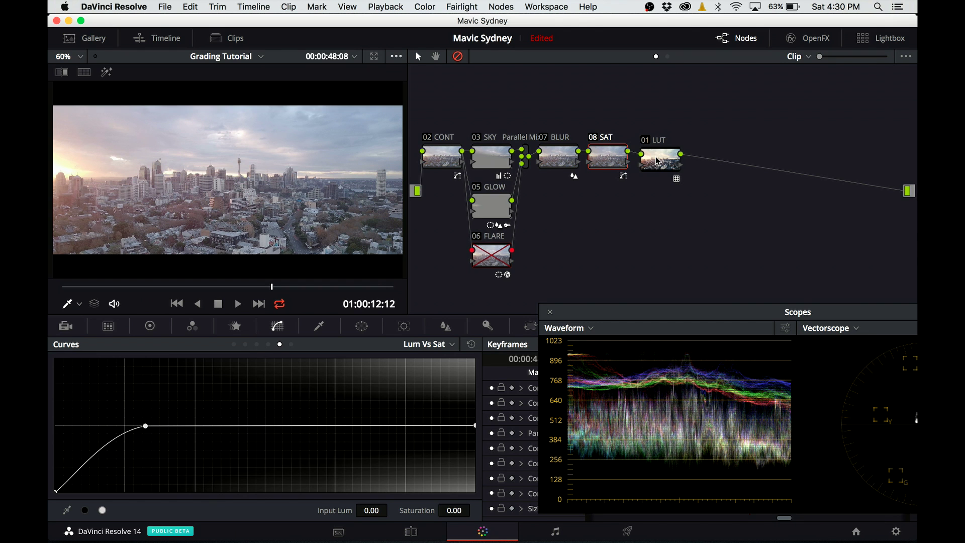
pyautogui.hotkey('shift', 'd')
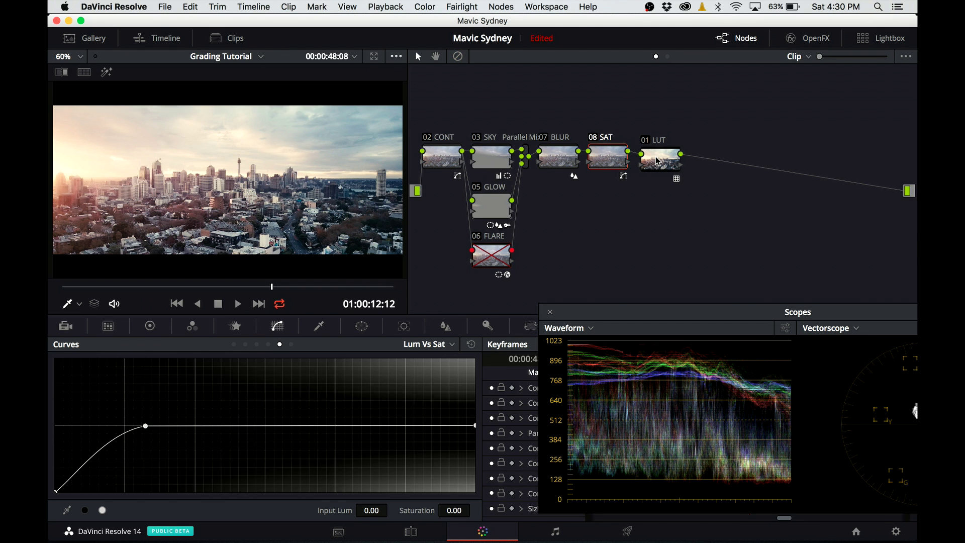
pyautogui.hotkey('shift', 'd')
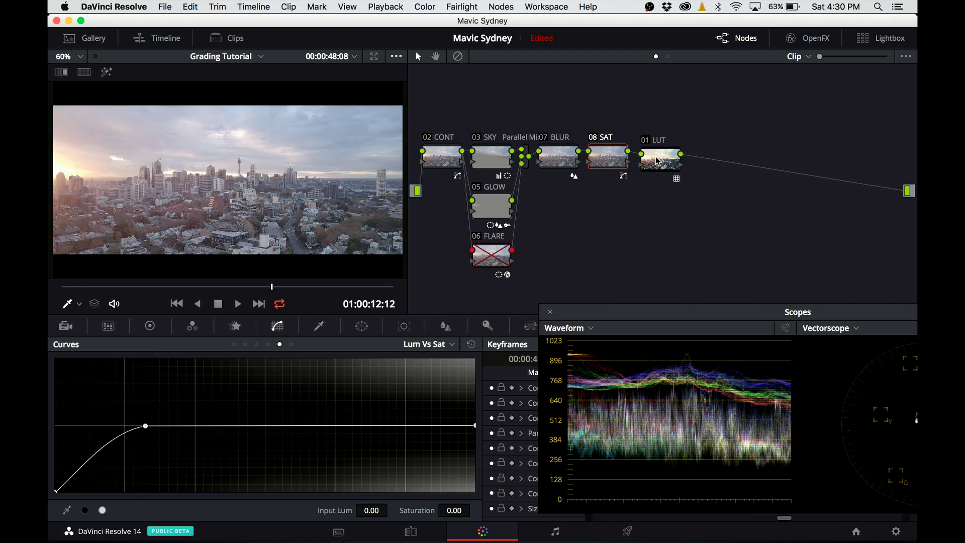
pyautogui.hotkey('shift', 'd')
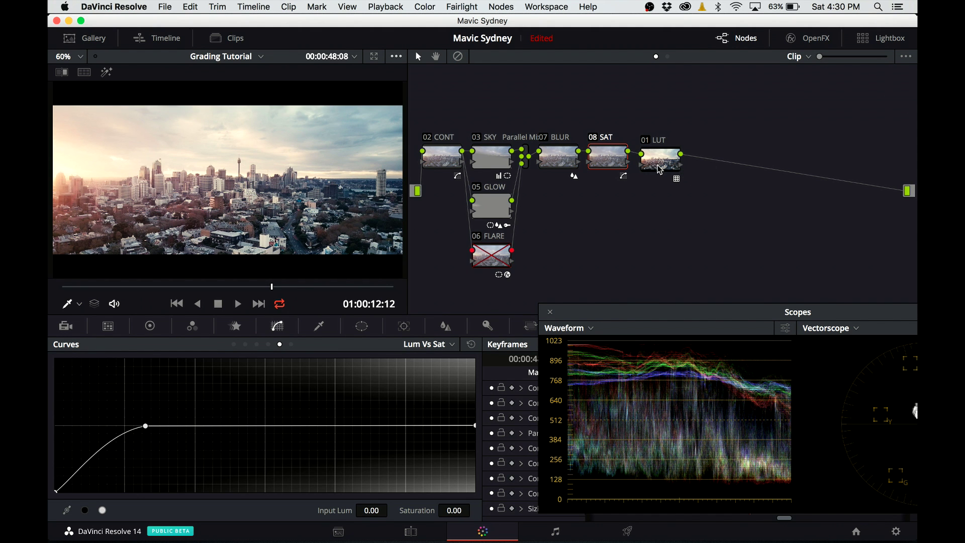
pyautogui.moveTo(660, 169); pyautogui.dragTo(661, 166)
pyautogui.click(660, 166)
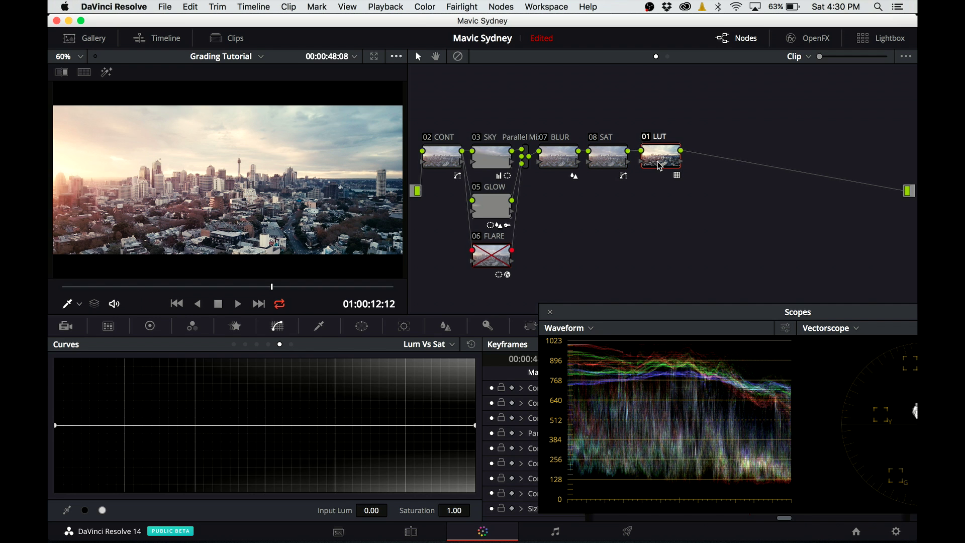
# - Add serial node 09 after 01 LUT and label it VIGN
pyautogui.hotkey('alt', 's')
pyautogui.rightClick(701, 150)
pyautogui.click(727, 179)
pyautogui.write('VI')
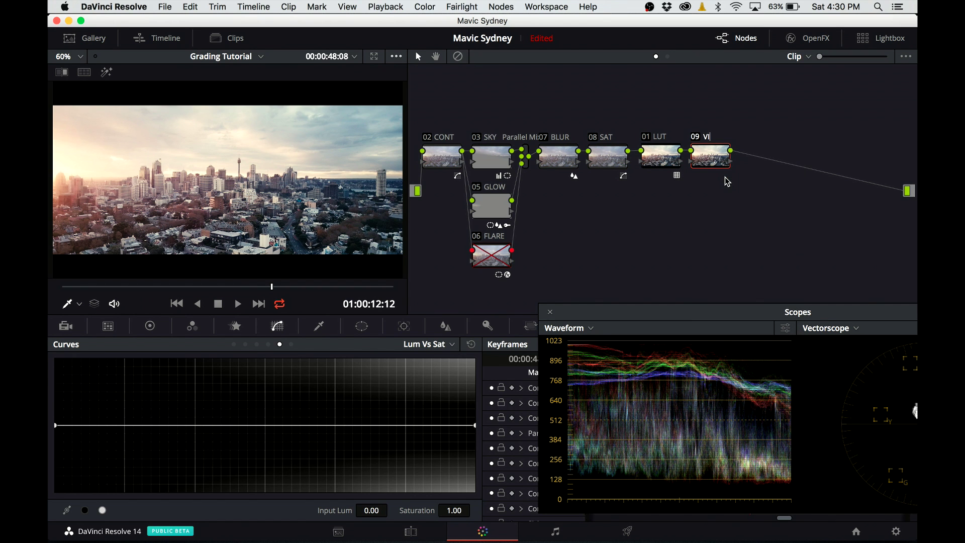
pyautogui.write('GN')
pyautogui.press('Return')
# - Add a large soft inverted circle window and lower Gamma to -0.06
pyautogui.click(362, 326)
pyautogui.click(75, 423)
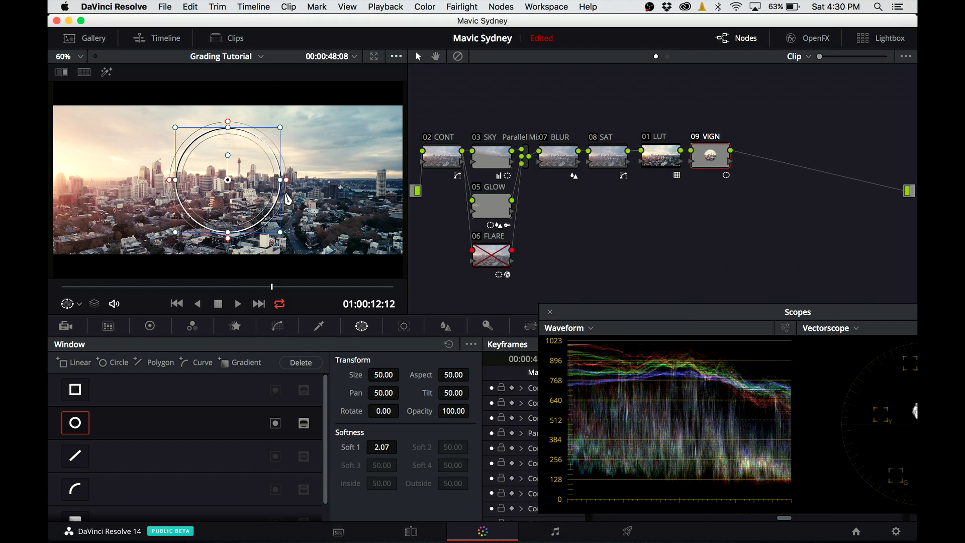
pyautogui.moveTo(286, 179); pyautogui.dragTo(406, 179)
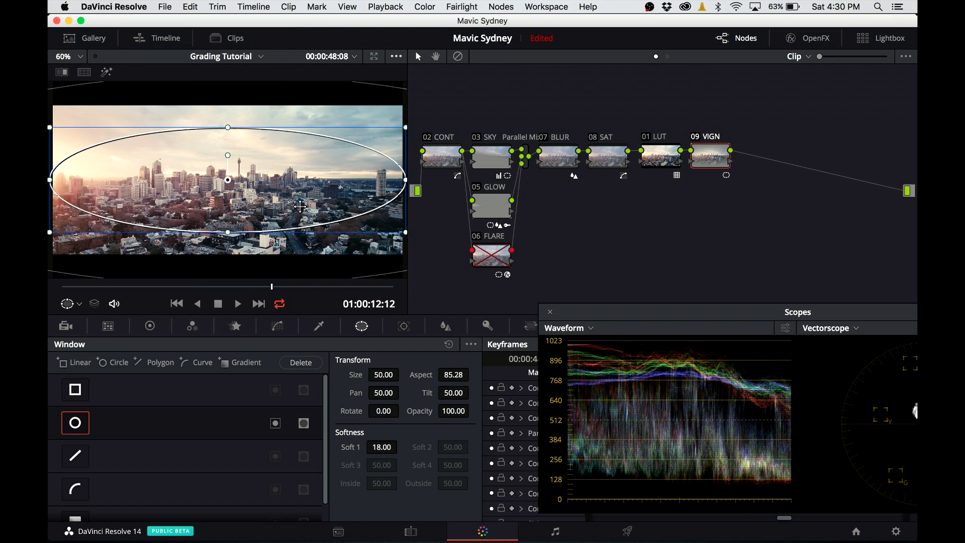
pyautogui.moveTo(227, 233); pyautogui.dragTo(228, 259)
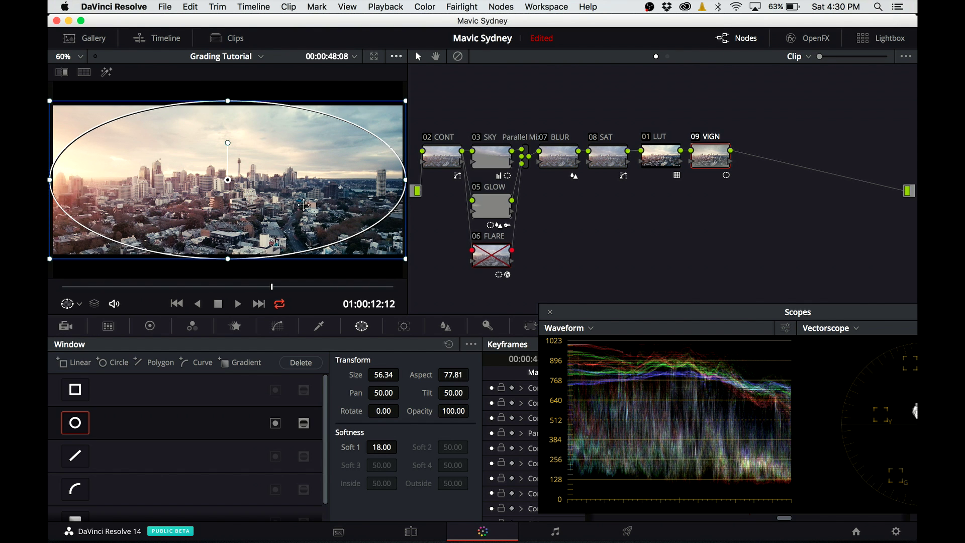
pyautogui.click(276, 423)
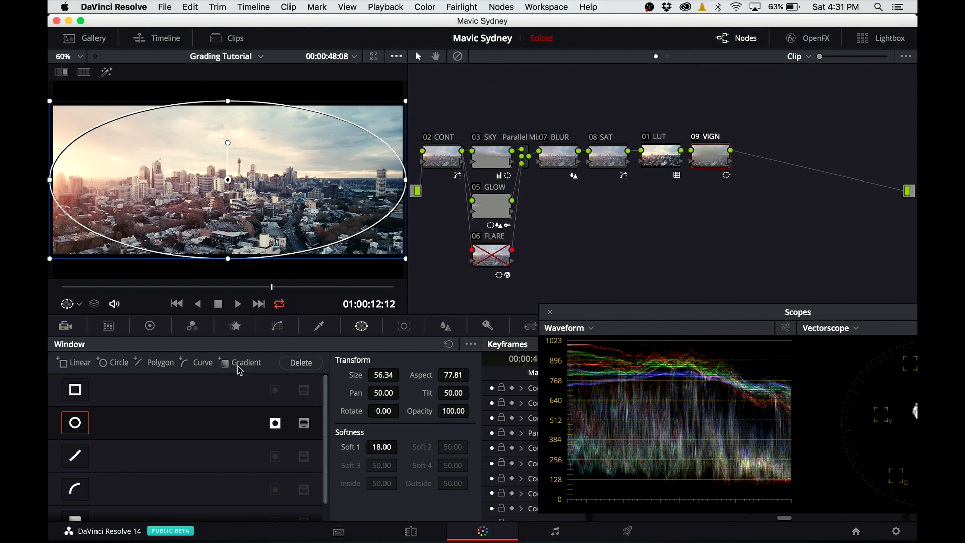
pyautogui.click(150, 326)
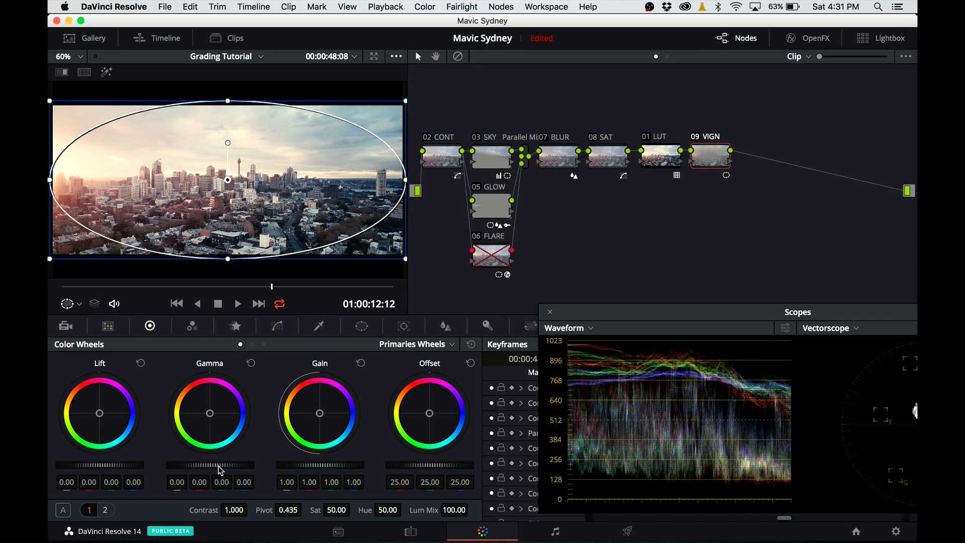
pyautogui.moveTo(210, 465); pyautogui.dragTo(192, 465)
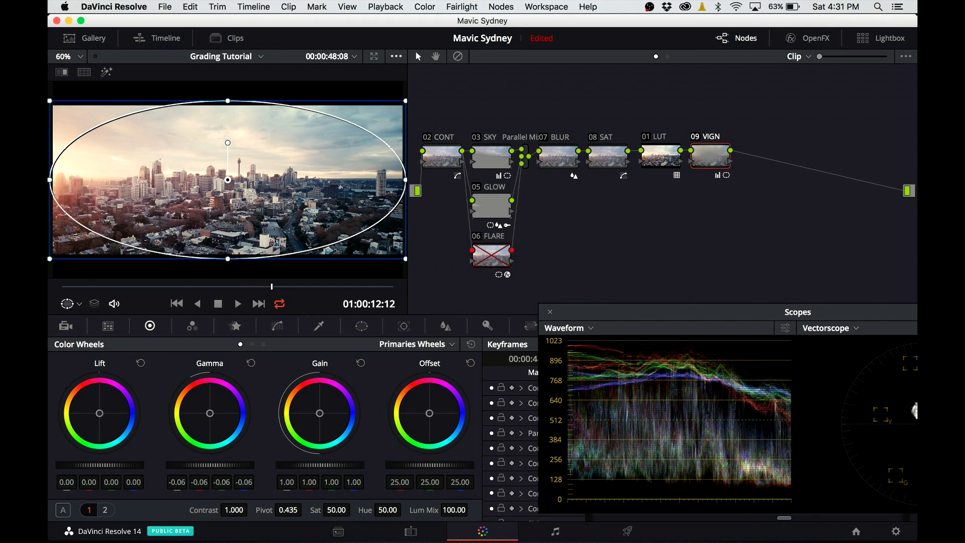
# - Hide the window outline and toggle the VIGN node to compare
pyautogui.click(74, 306)
pyautogui.click(86, 338)
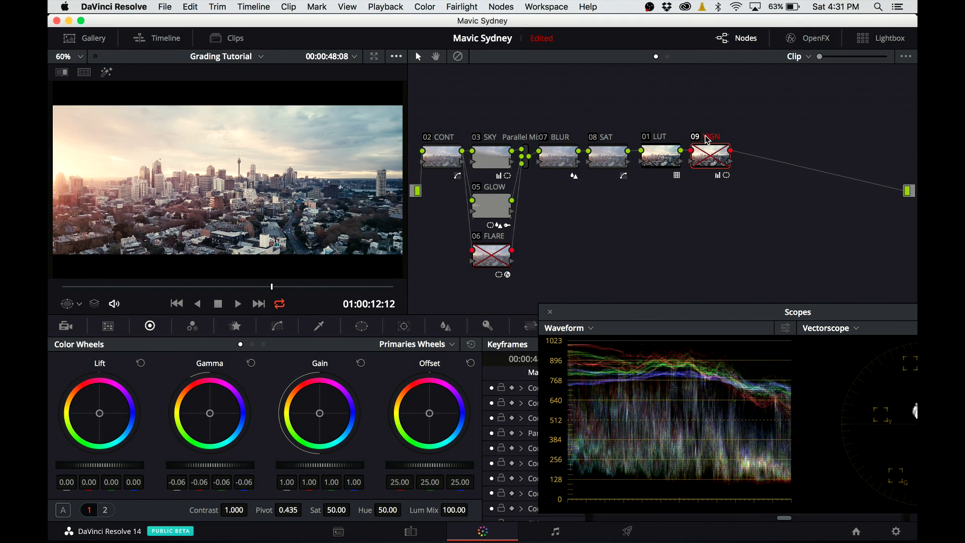
pyautogui.press('super+d')
pyautogui.press('super+d')
pyautogui.press('super+d')
pyautogui.press('super+d')
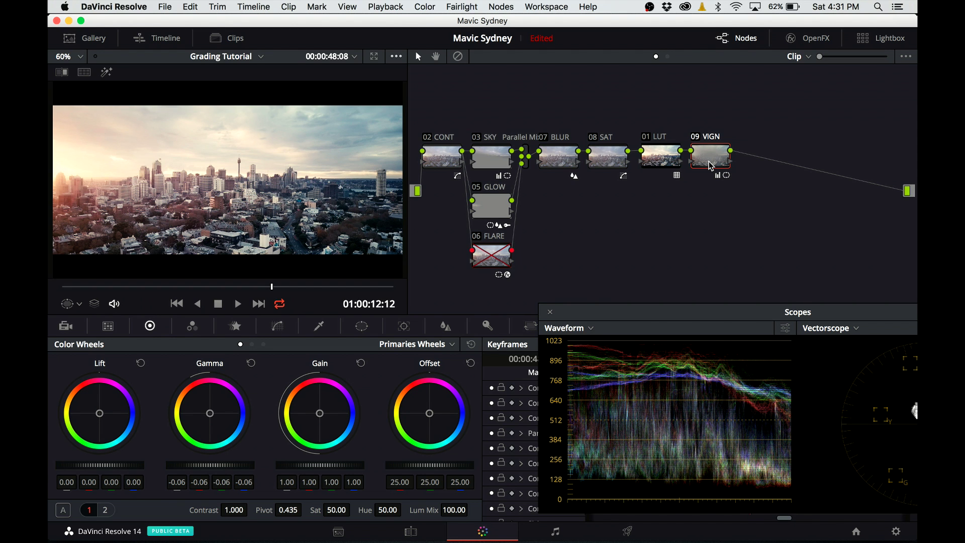
# - Add serial node 10 labelled GRAIN after VIGN, then go to the Media page
pyautogui.hotkey('alt', 's')
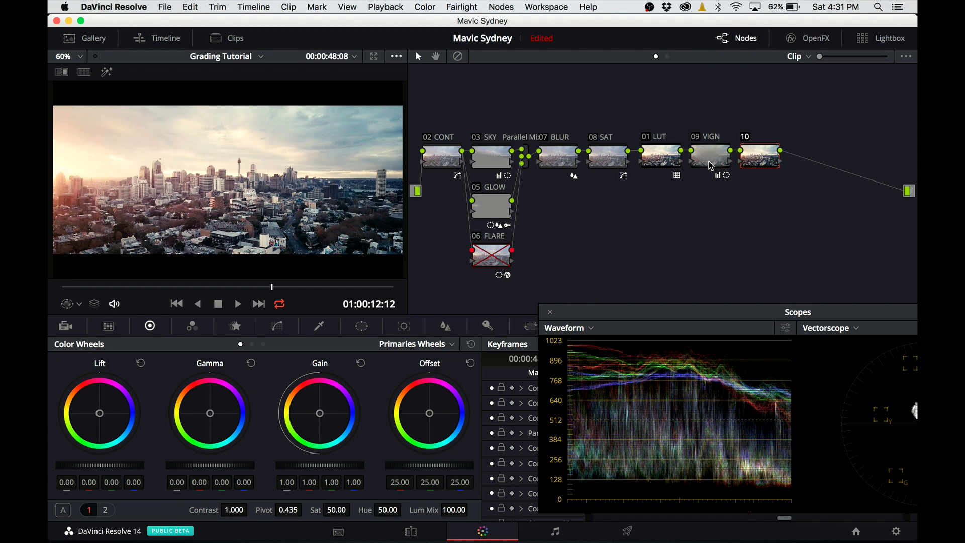
pyautogui.rightClick(765, 157)
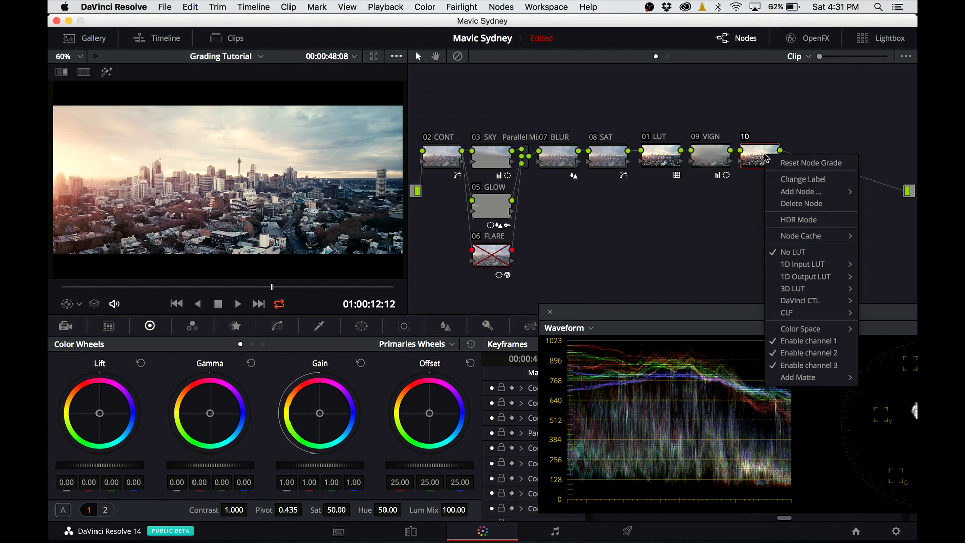
pyautogui.click(803, 180)
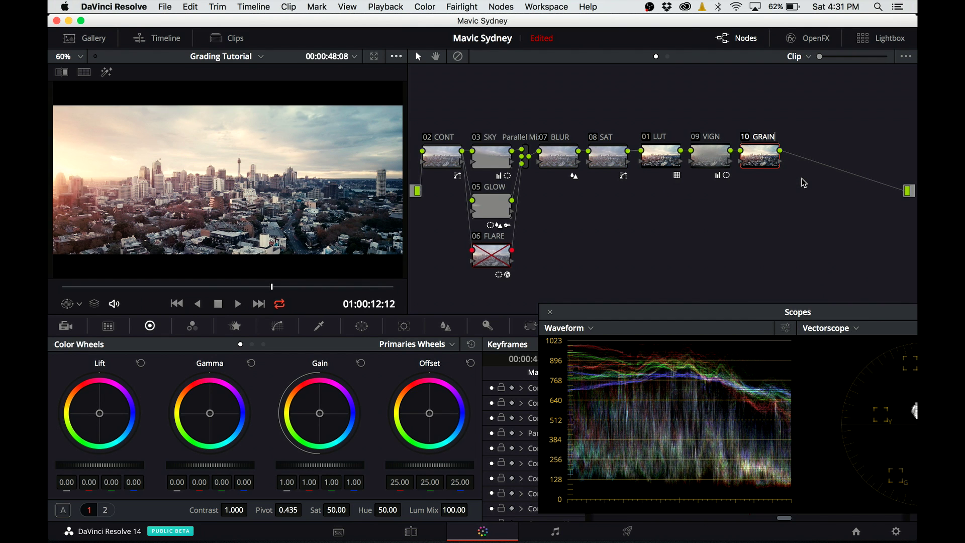
pyautogui.press('Return')
pyautogui.click(340, 533)
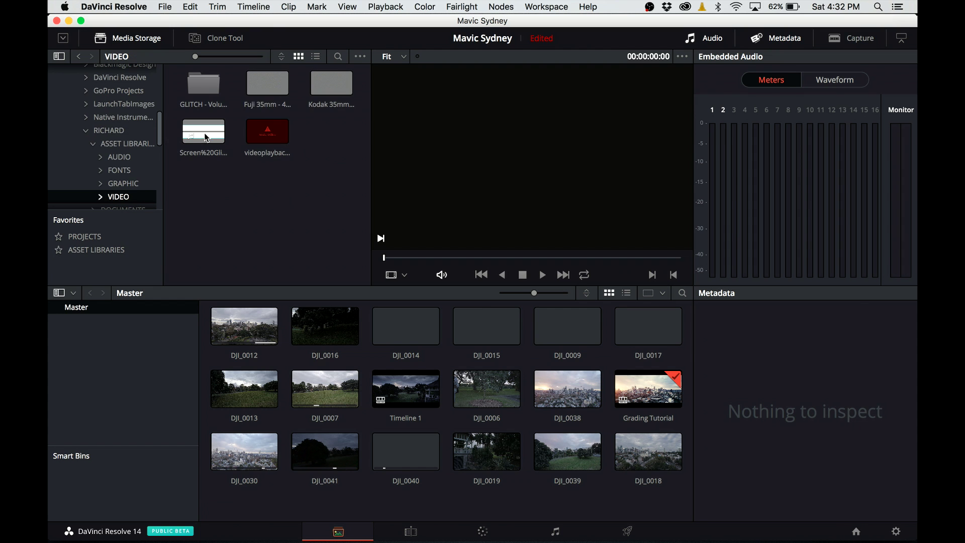
# - Preview the Fuji 35mm and Kodak 35mm grain scan clips
pyautogui.click(272, 85)
pyautogui.click(336, 92)
pyautogui.press('Left')
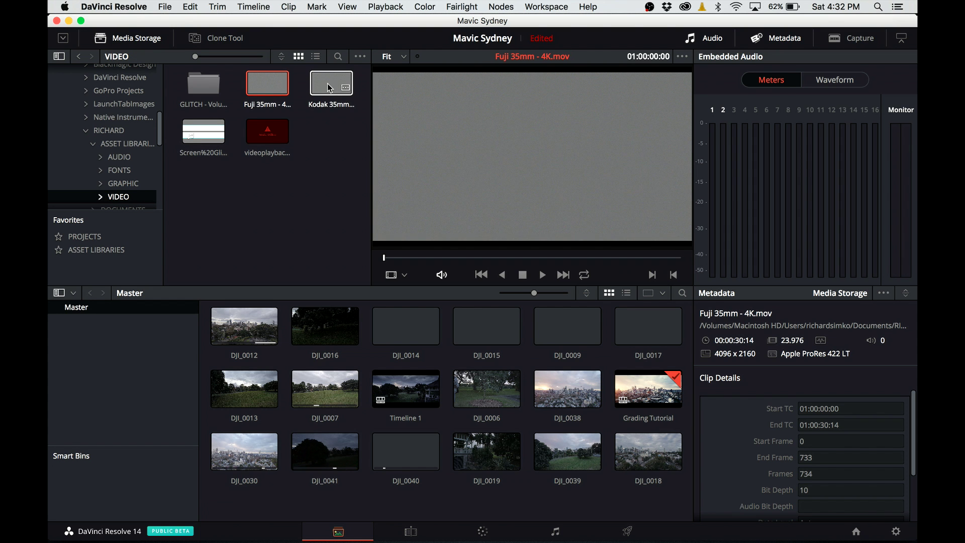
pyautogui.click(324, 85)
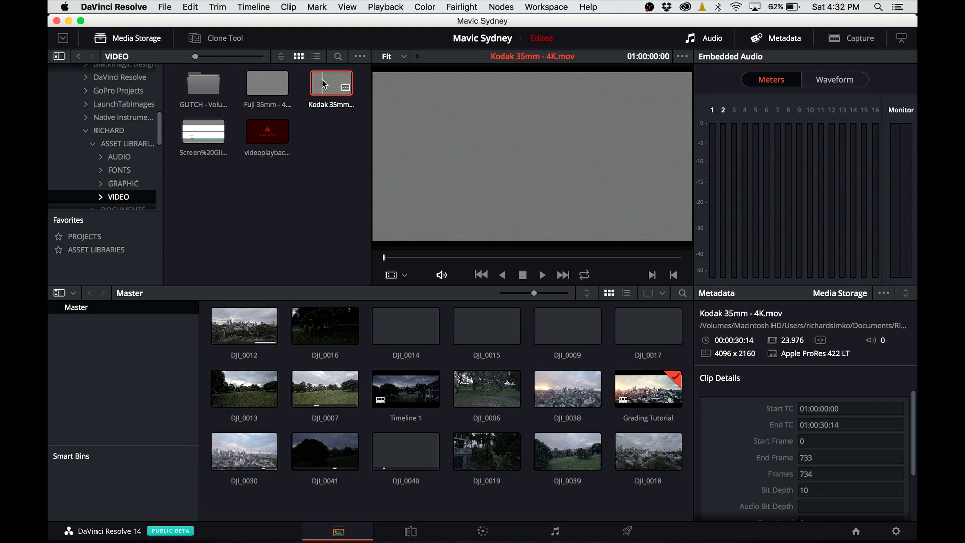
# - Add the Kodak 35mm - 4K clip to the Master media pool as a matte
pyautogui.moveTo(322, 91)
pyautogui.mouseDown()
pyautogui.moveTo(331, 359)
pyautogui.moveTo(308, 481)
pyautogui.moveTo(332, 487)
pyautogui.moveTo(356, 134)
pyautogui.moveTo(330, 107)
pyautogui.mouseUp()
pyautogui.rightClick(327, 91)
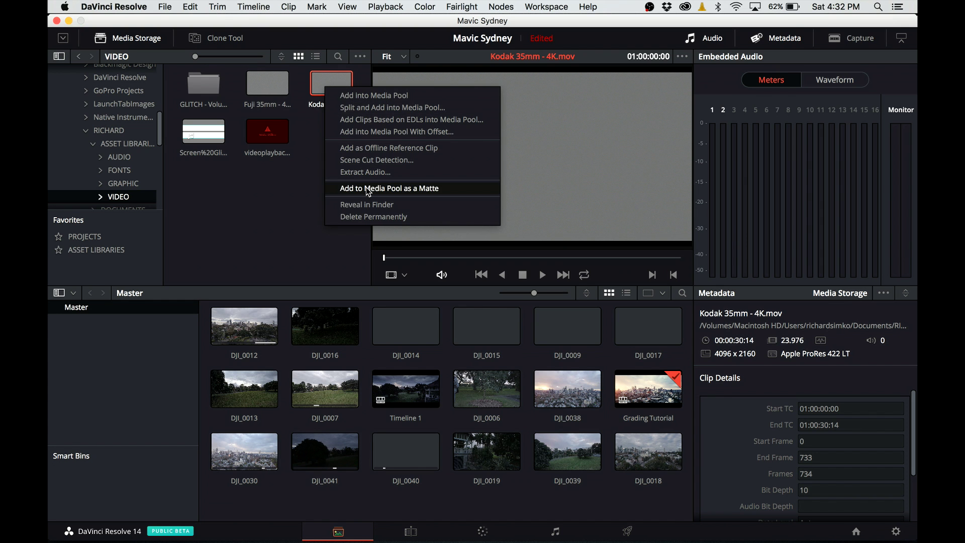
pyautogui.click(369, 189)
pyautogui.scroll(-2, 435, 477)
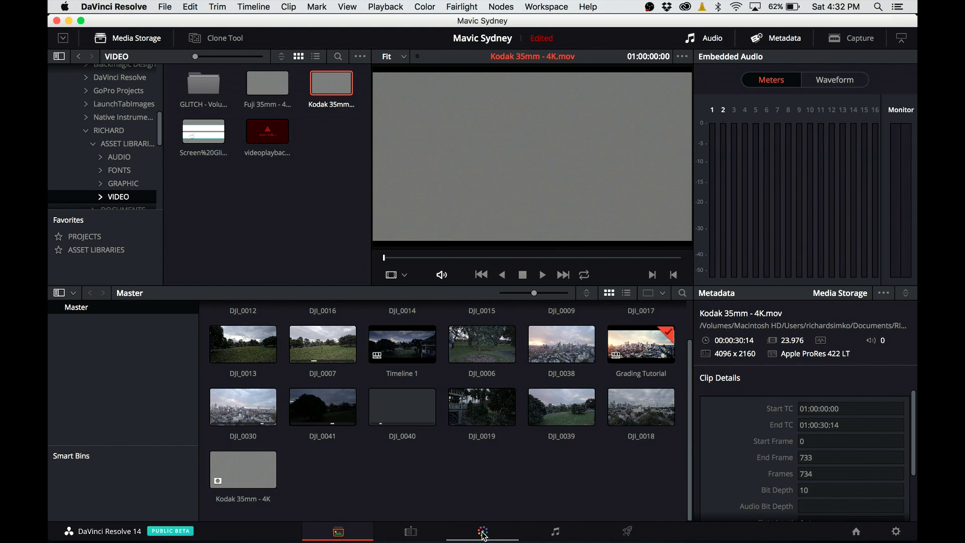
# - Attach the Kodak 35mm - 4K.mov timeline matte to 10 GRAIN, then delete its link to GRAIN
pyautogui.click(483, 533)
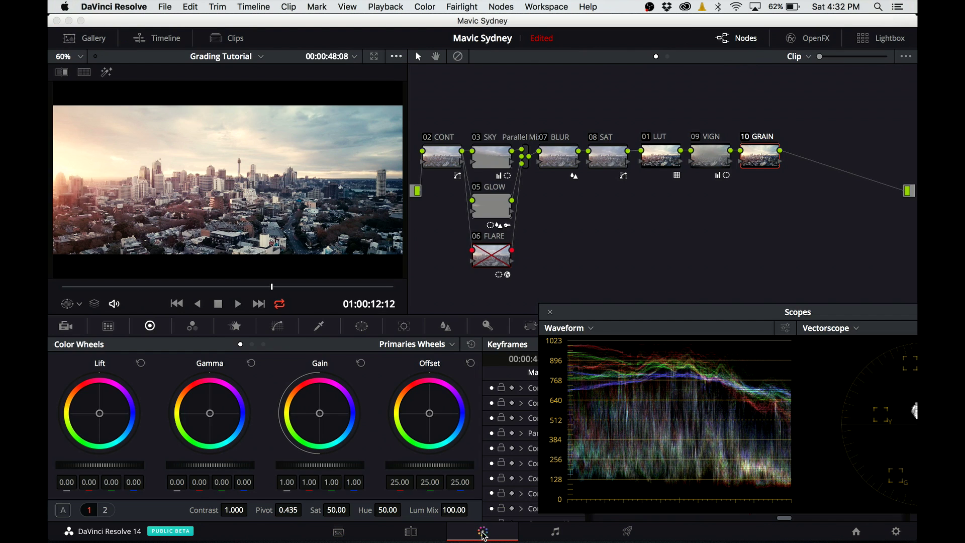
pyautogui.rightClick(754, 167)
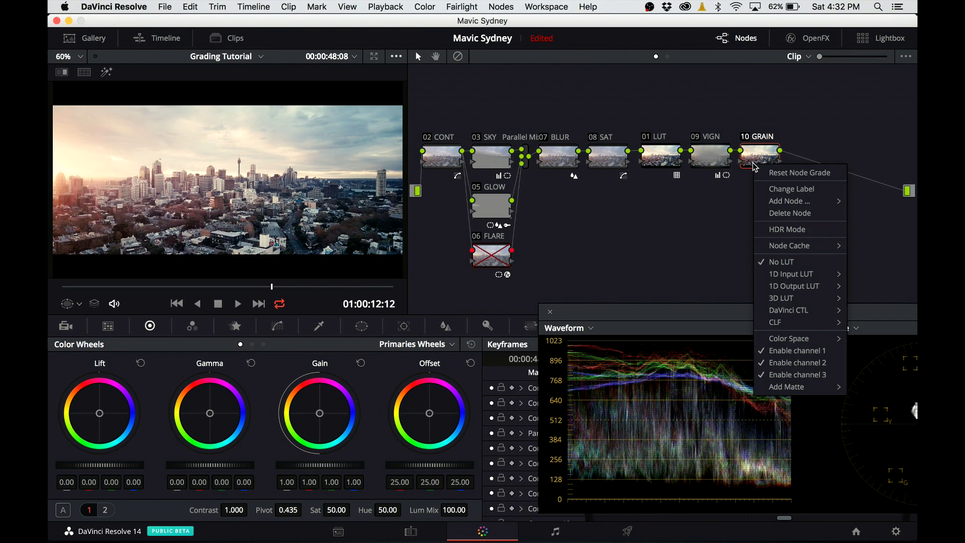
pyautogui.moveTo(805, 387)
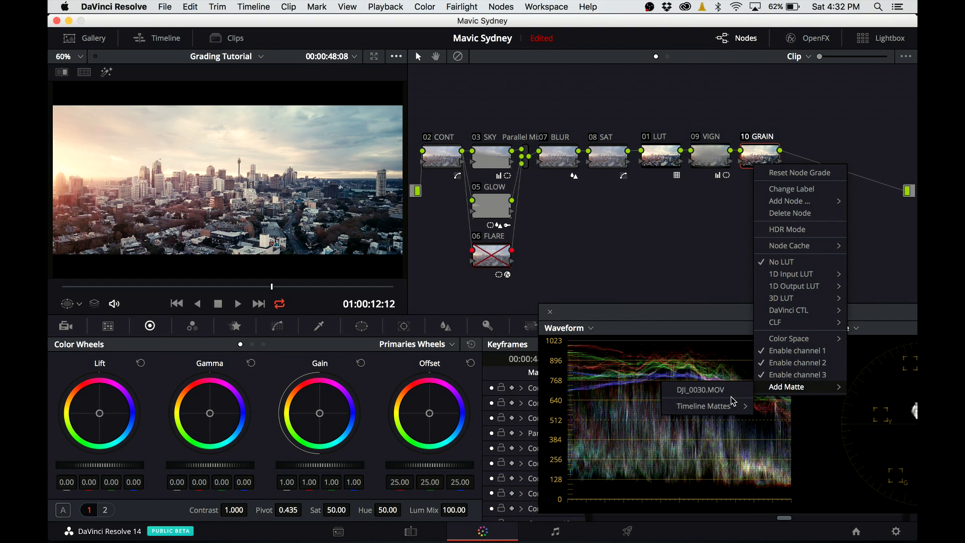
pyautogui.moveTo(726, 410)
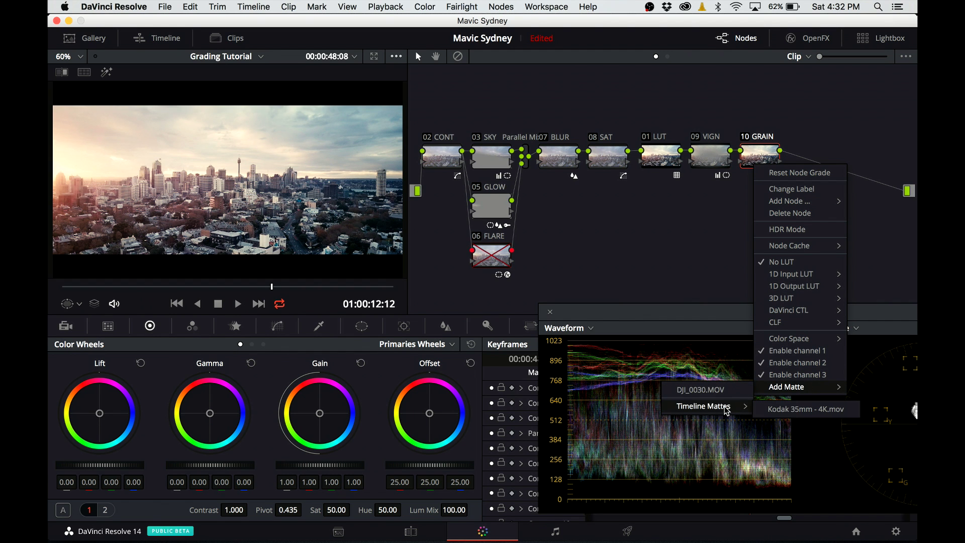
pyautogui.click(815, 413)
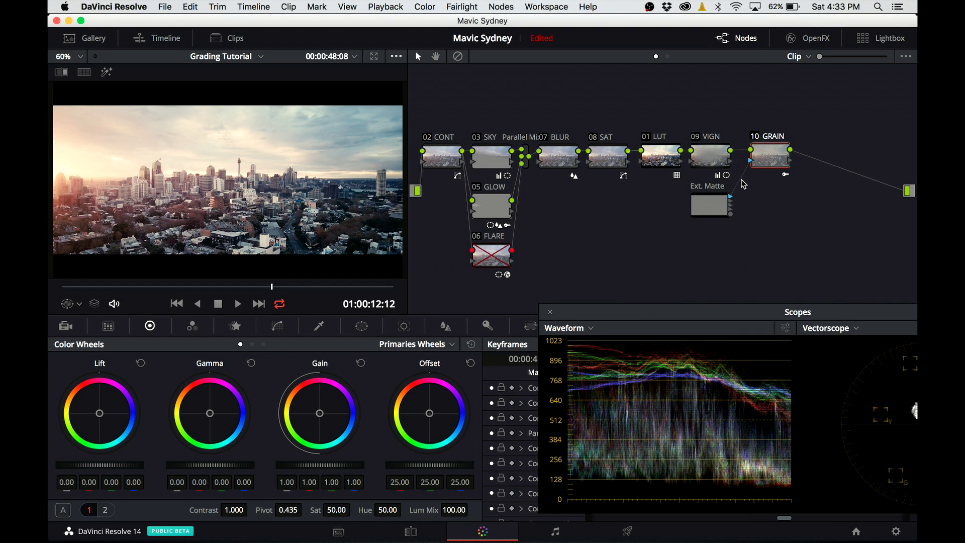
pyautogui.rightClick(742, 182)
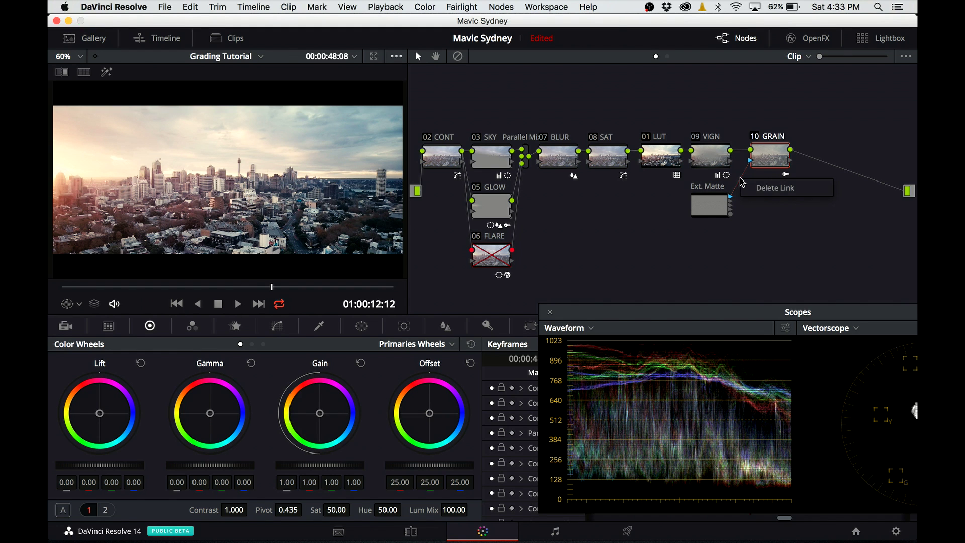
pyautogui.click(771, 187)
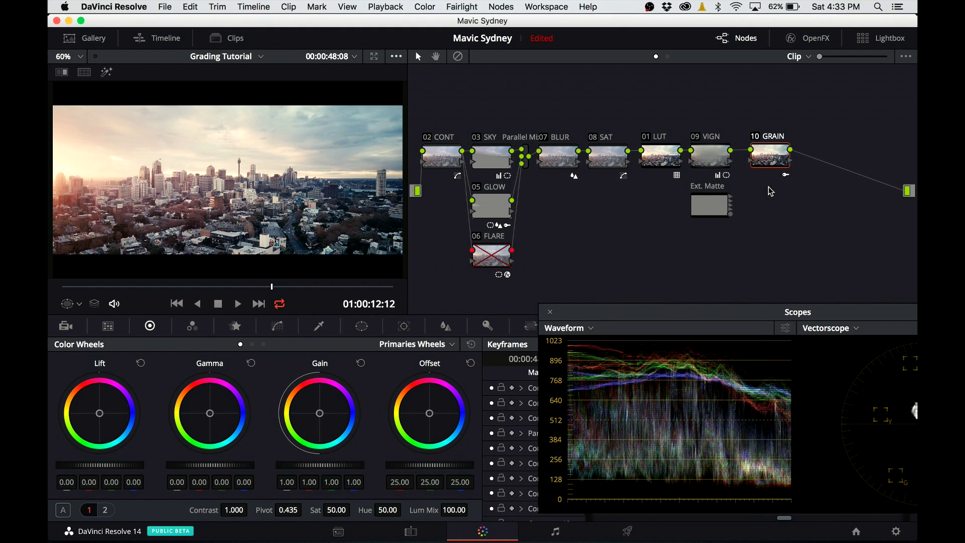
# - Insert a Layer Mixer after GRAIN and wire the Ext. Matte node into it
pyautogui.rightClick(786, 209)
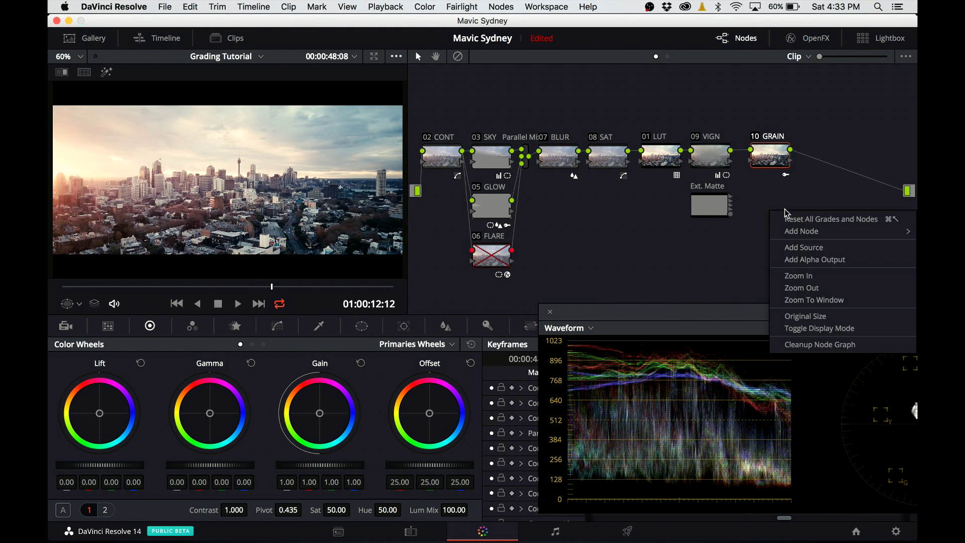
pyautogui.moveTo(799, 231)
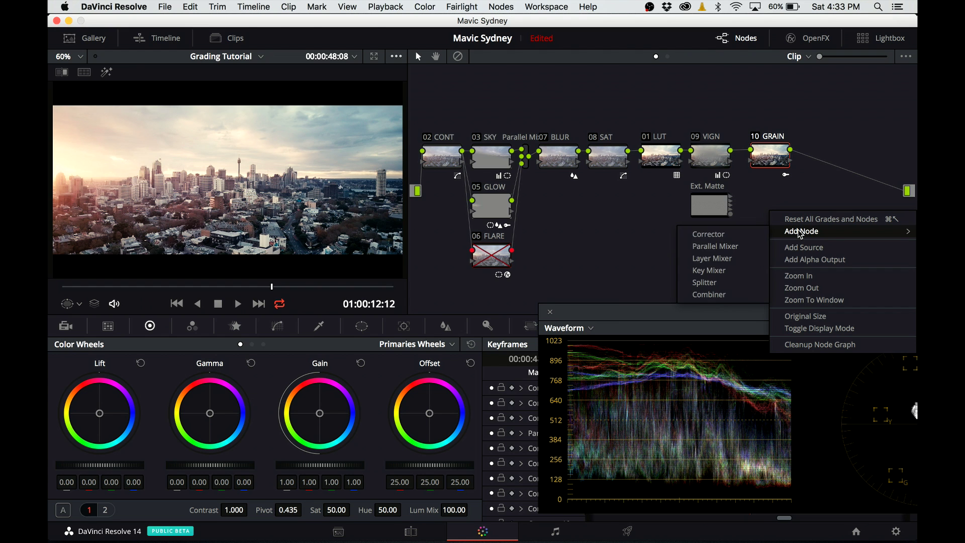
pyautogui.click(729, 259)
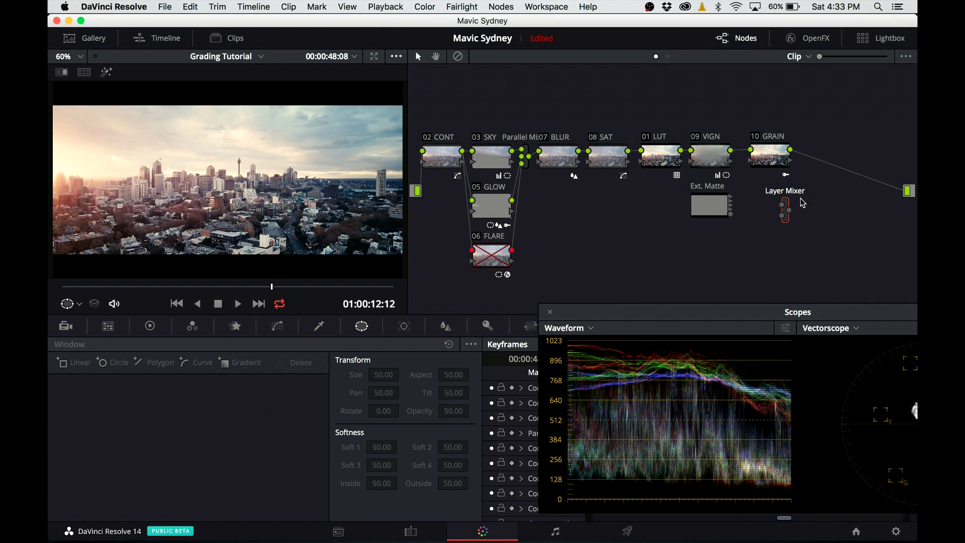
pyautogui.moveTo(786, 210); pyautogui.dragTo(817, 159)
pyautogui.moveTo(725, 205); pyautogui.dragTo(782, 205)
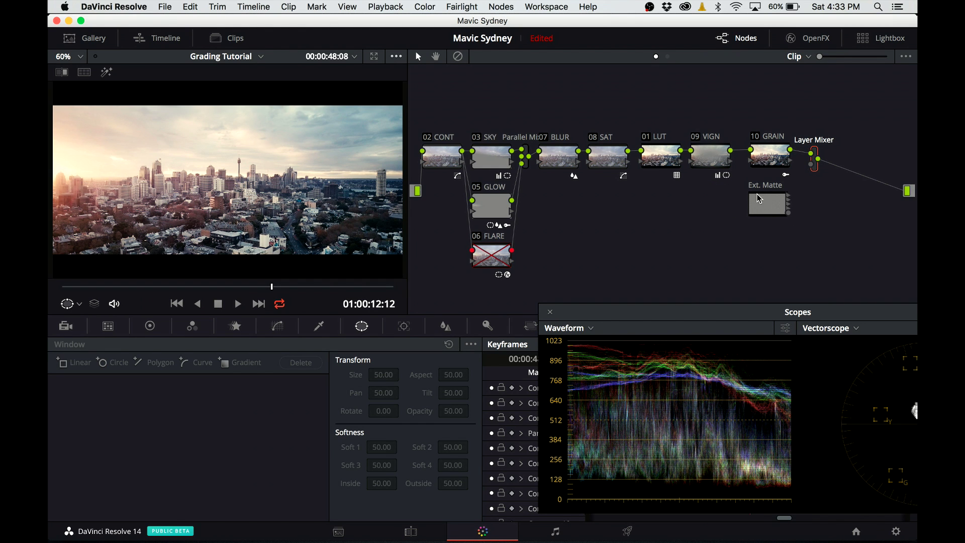
pyautogui.click(788, 208)
pyautogui.moveTo(769, 207); pyautogui.dragTo(813, 166)
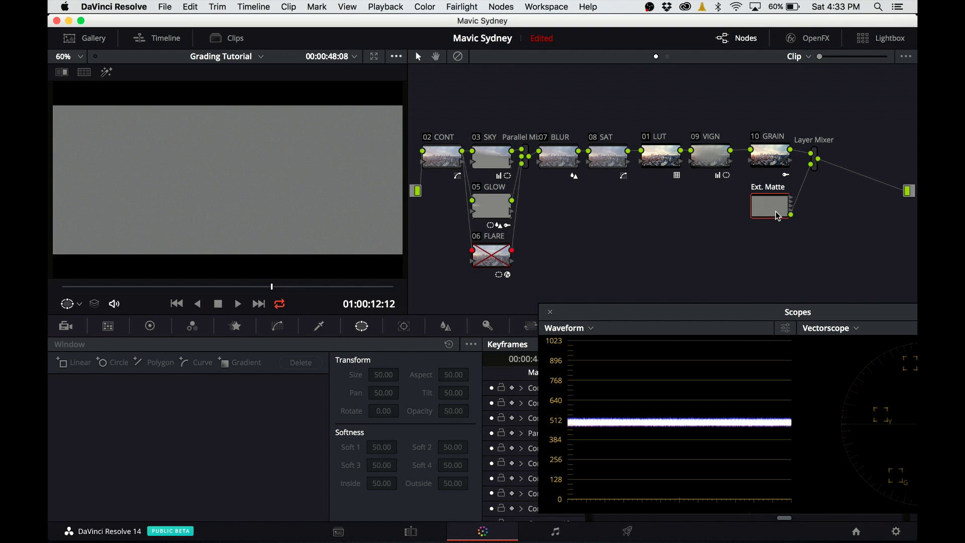
# - Set the Layer Mixer's composite mode to Softlight
pyautogui.click(814, 159)
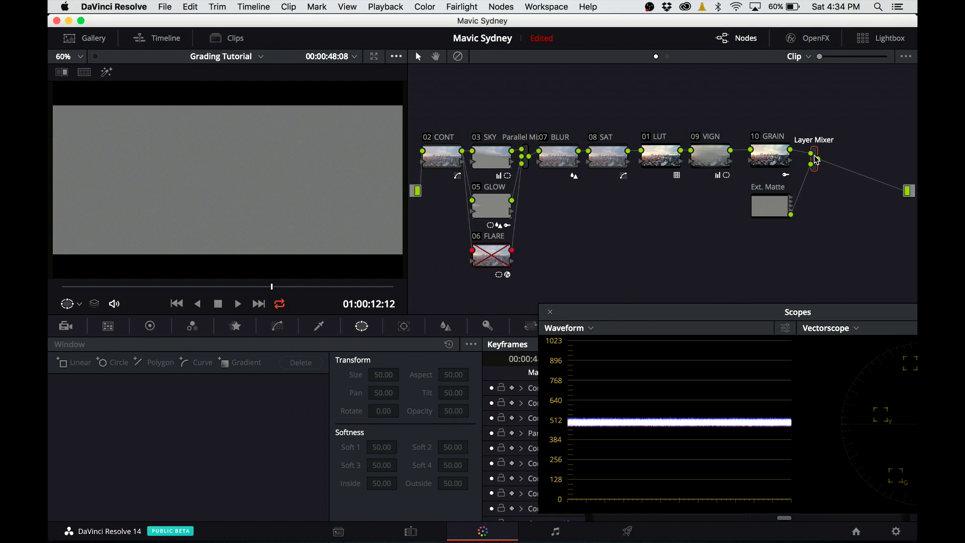
pyautogui.rightClick(814, 159)
pyautogui.moveTo(843, 227)
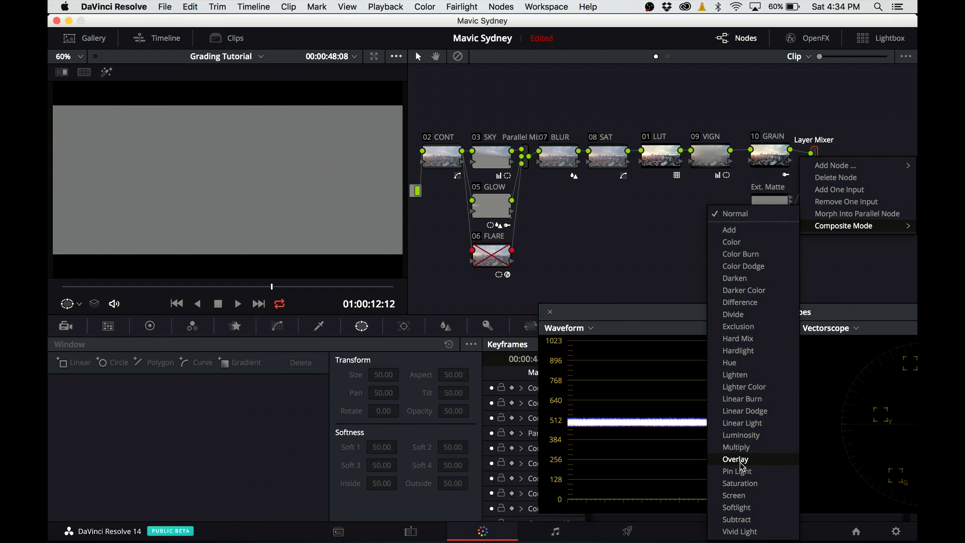
pyautogui.click(755, 508)
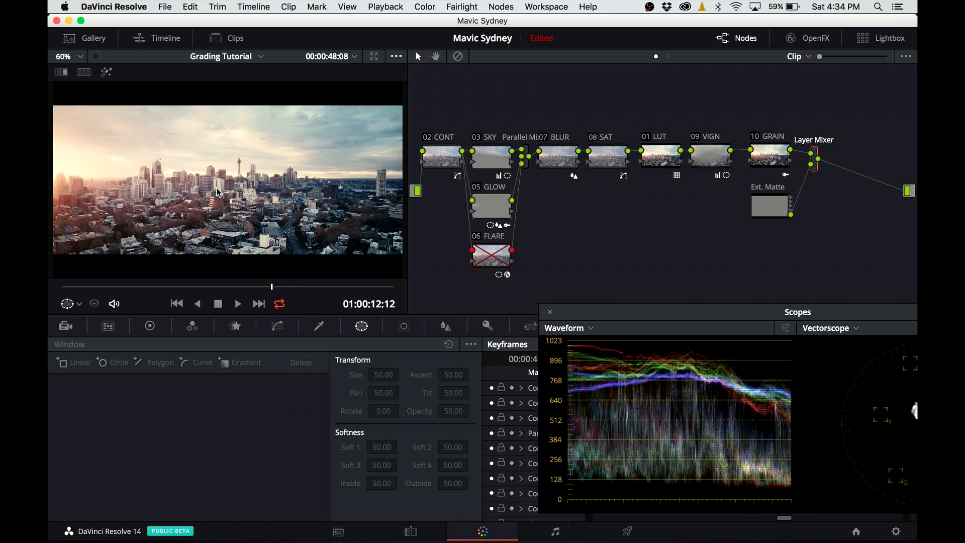
# - Magnify the viewer to 300% on the sky to inspect the grain
pyautogui.click(73, 57)
pyautogui.click(90, 149)
pyautogui.scroll(2, 309, 179)
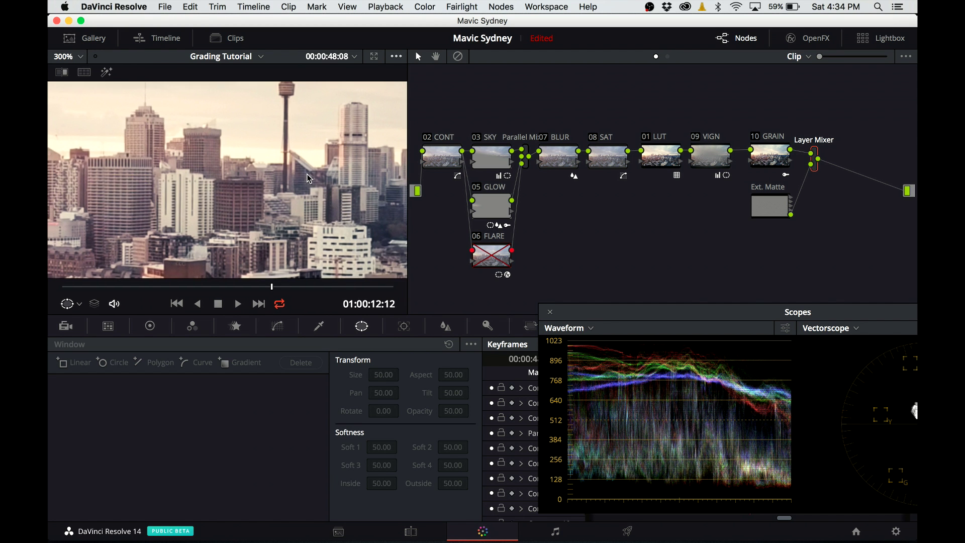
pyautogui.click(75, 57)
pyautogui.click(83, 171)
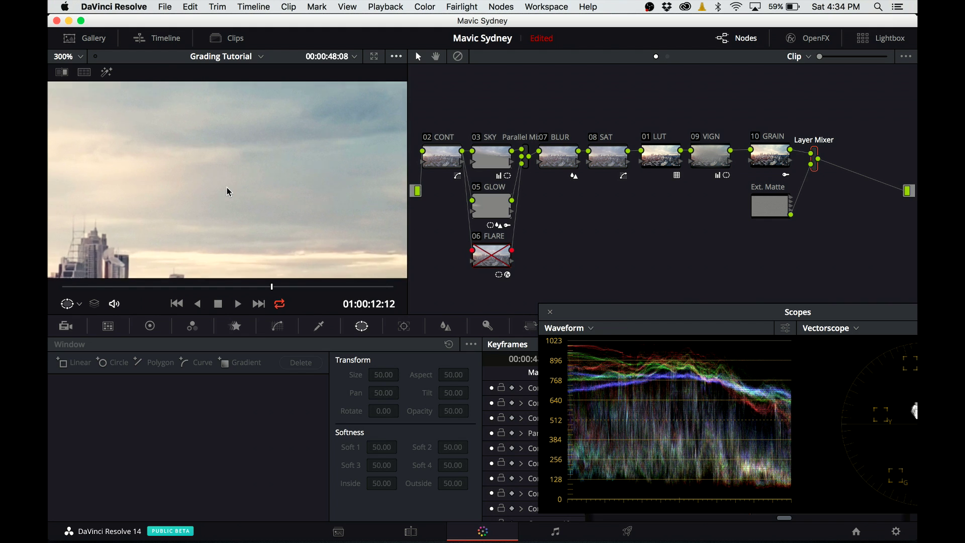
# - In the Ext. Matte key settings, change the locking option and set External Matte Zoom to 2.00
pyautogui.click(772, 207)
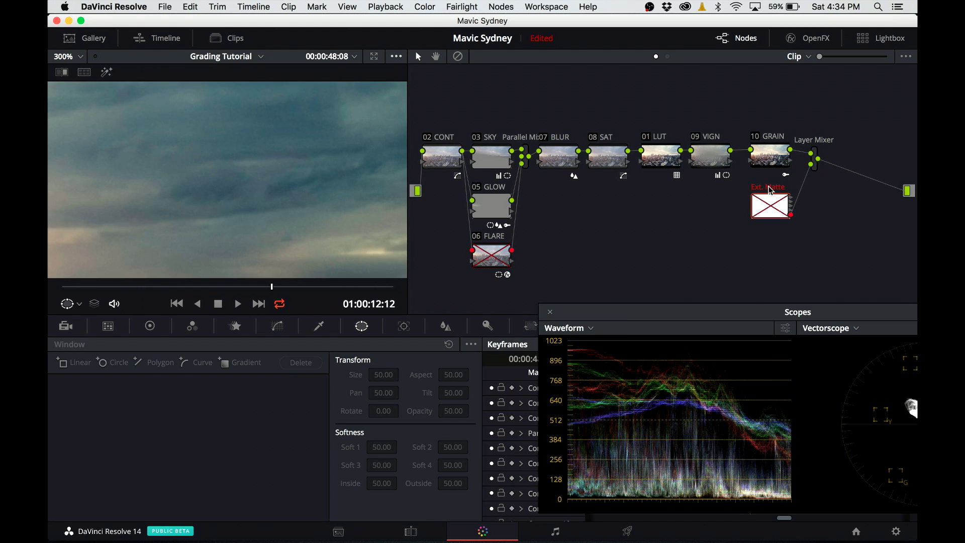
pyautogui.click(488, 326)
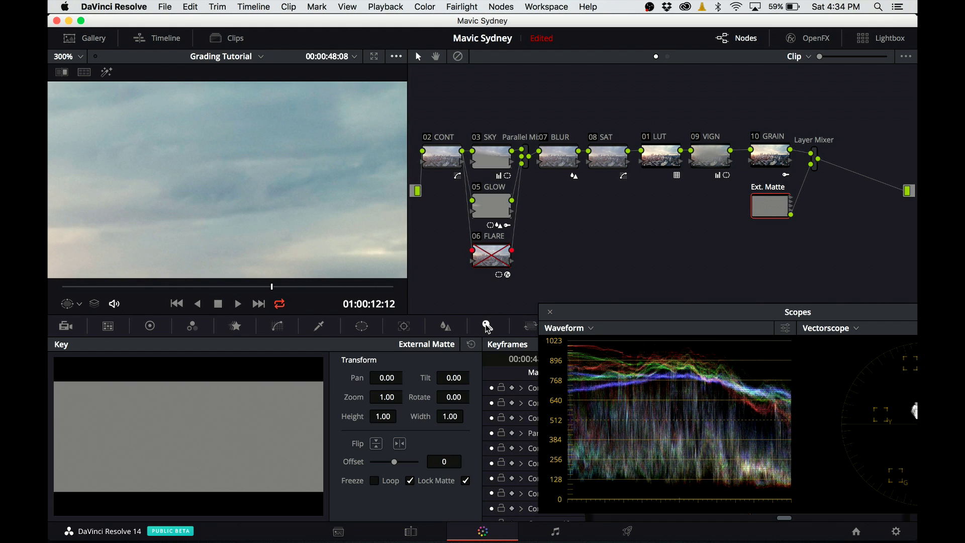
pyautogui.click(466, 481)
pyautogui.doubleClick(386, 397)
pyautogui.write('2')
pyautogui.press('Return')
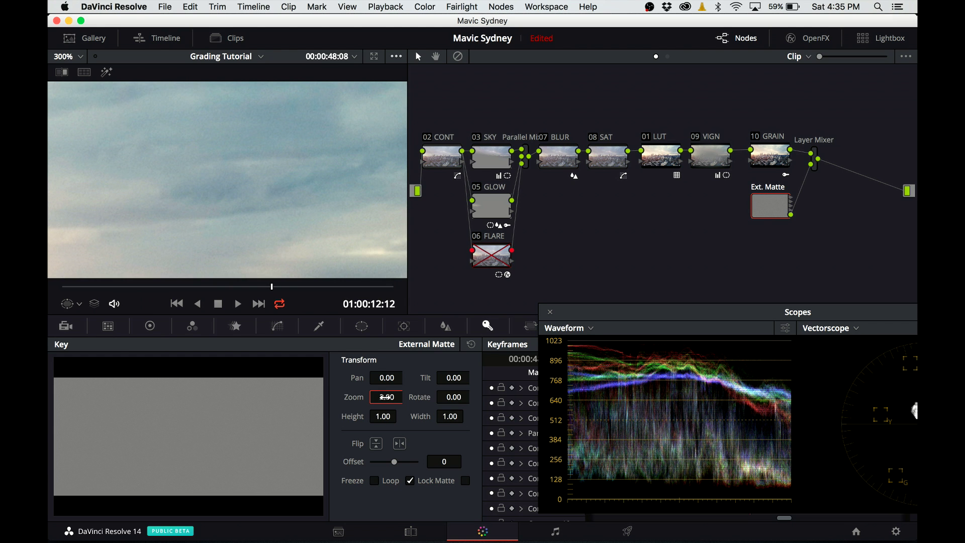
# - Test a matte zoom of 10.00 while scrubbing the clip, then revert it to 2.00
pyautogui.write('1')
pyautogui.press('Return')
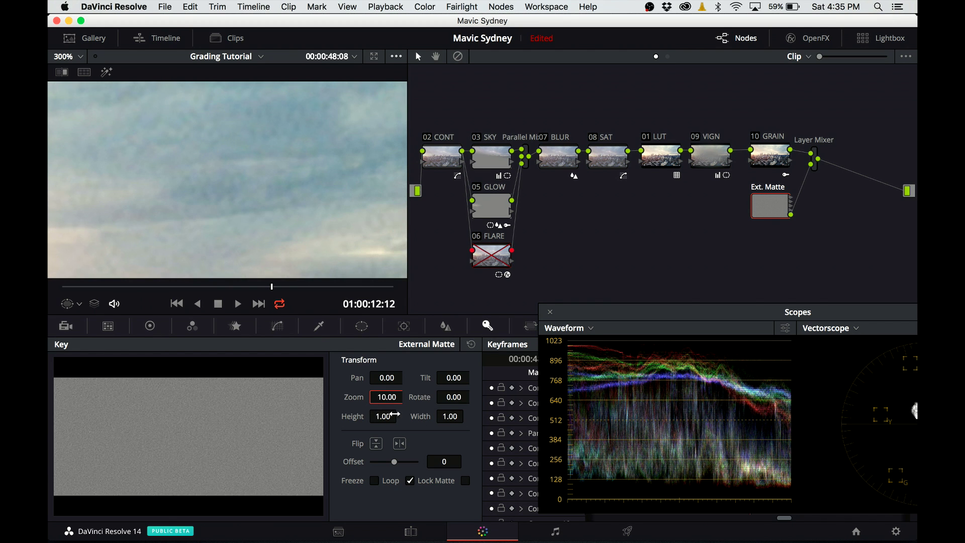
pyautogui.moveTo(272, 292); pyautogui.dragTo(309, 286)
pyautogui.click(390, 397)
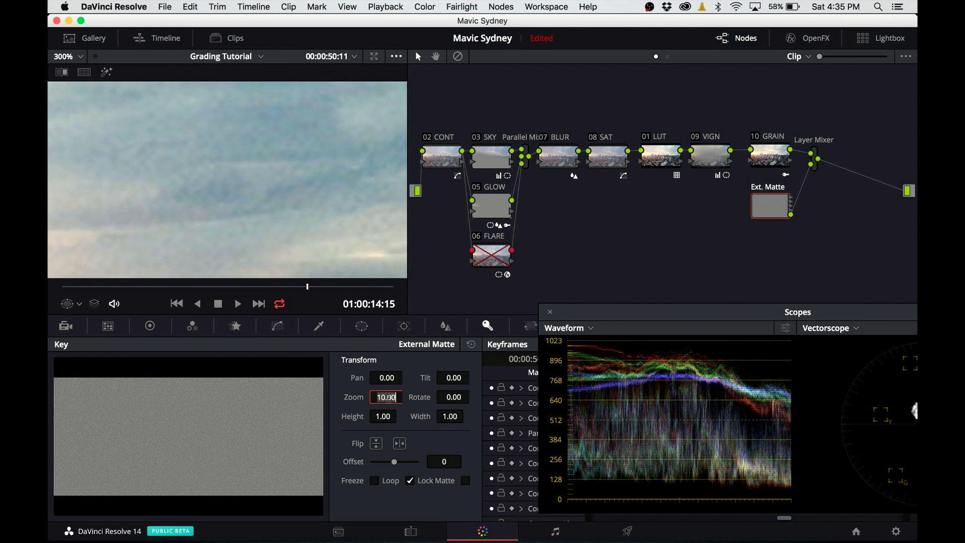
pyautogui.write('2')
pyautogui.press('Return')
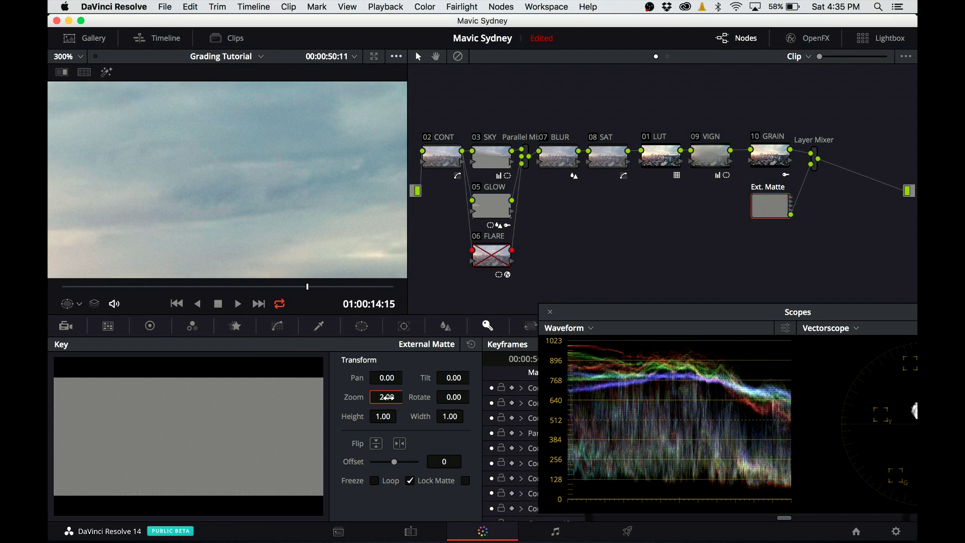
# - Return the viewer to 60% and re-enable the 06 FLARE node with Ctrl+D
pyautogui.click(80, 57)
pyautogui.click(71, 66)
pyautogui.click(493, 257)
pyautogui.hotkey('ctrl', 'd')
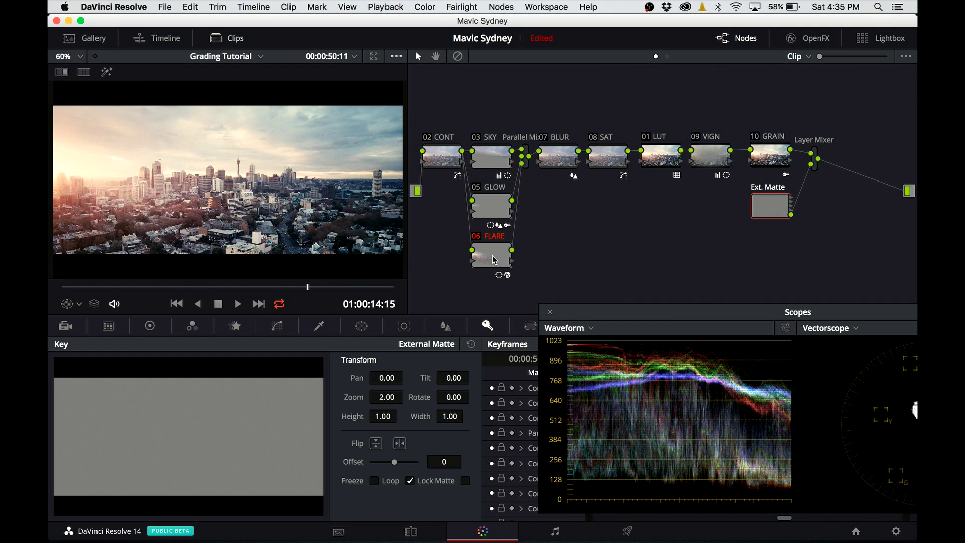
# - Raise the FLARE node's Light Rays blend to 0.670 in the OpenFX settings
pyautogui.click(494, 259)
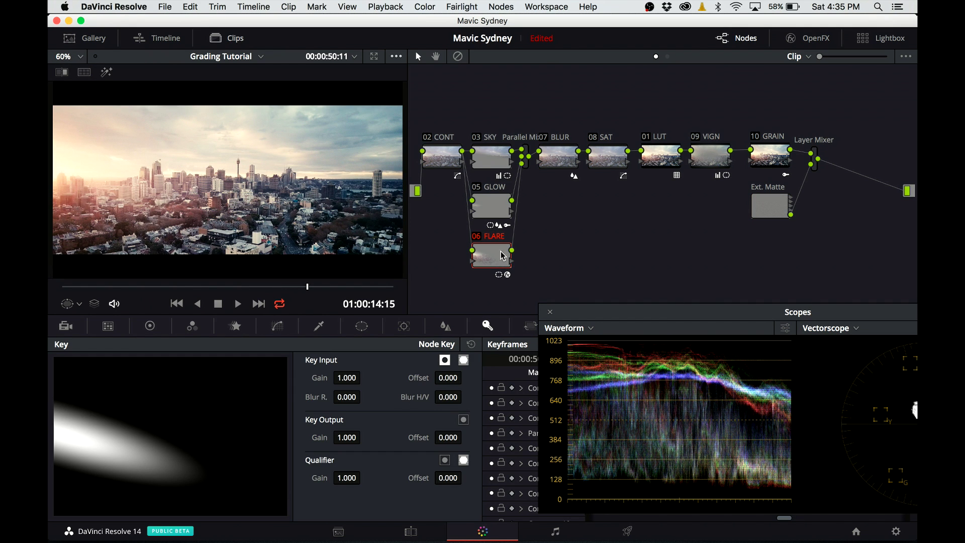
pyautogui.click(815, 41)
pyautogui.moveTo(811, 285); pyautogui.dragTo(828, 285)
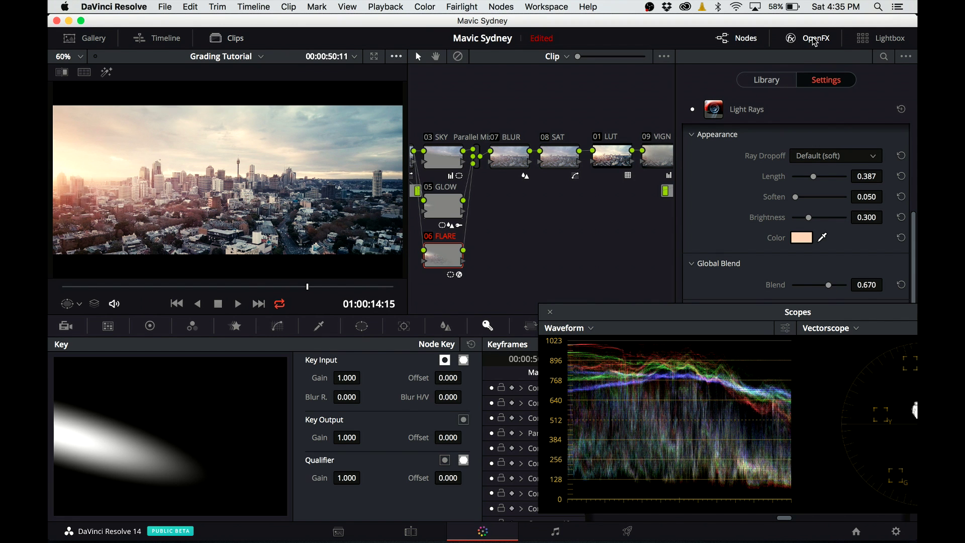